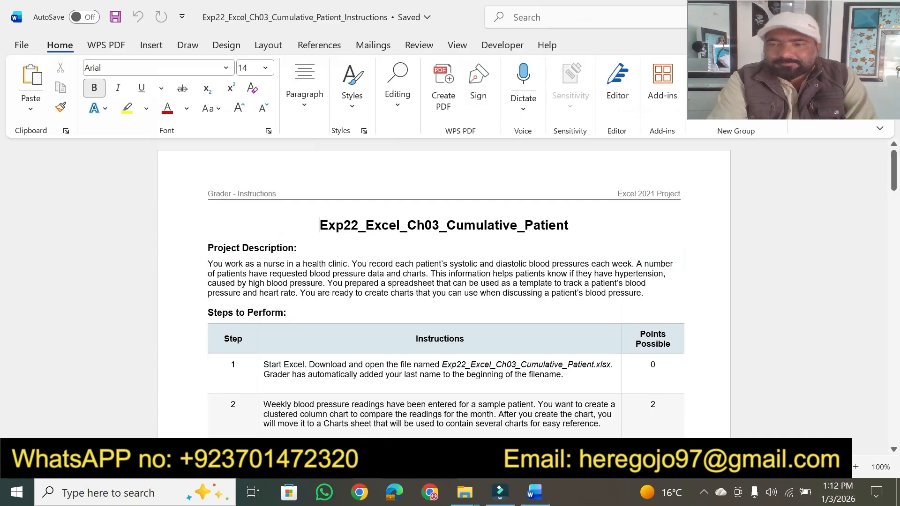
- Enlarge the title Exp22_Excel_Ch03_Cumulative_Patient to 20 pt and highlight it in yellow
left_click(858, 470)
left_click(858, 470)
left_click(858, 470)
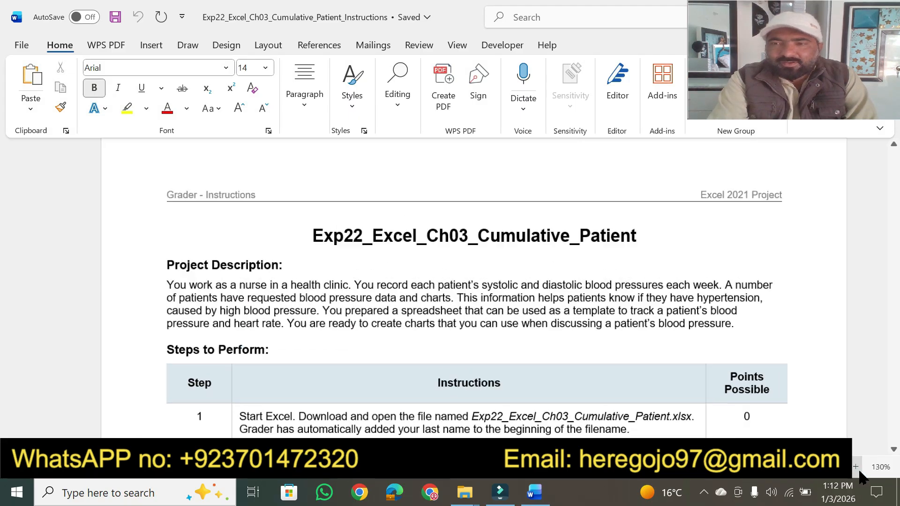
left_click(858, 470)
left_click(858, 470)
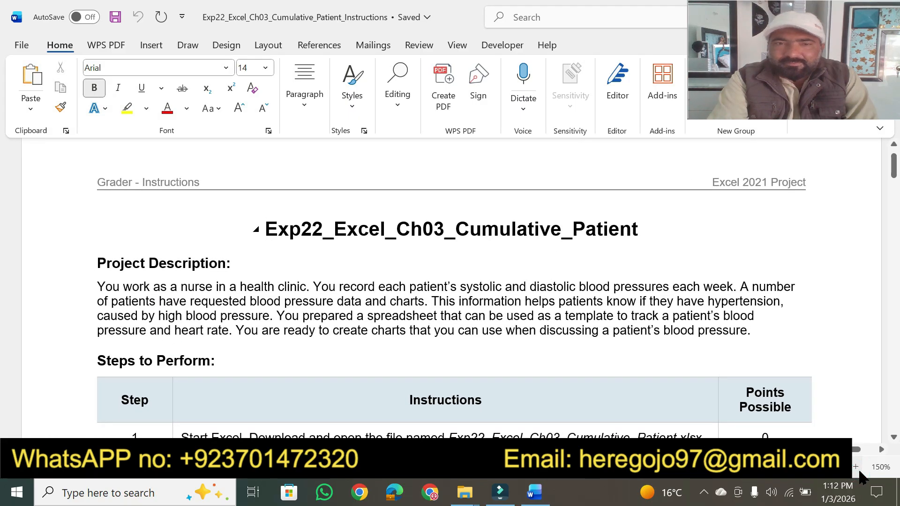
left_click(894, 170)
left_click_drag(894, 170, 894, 173)
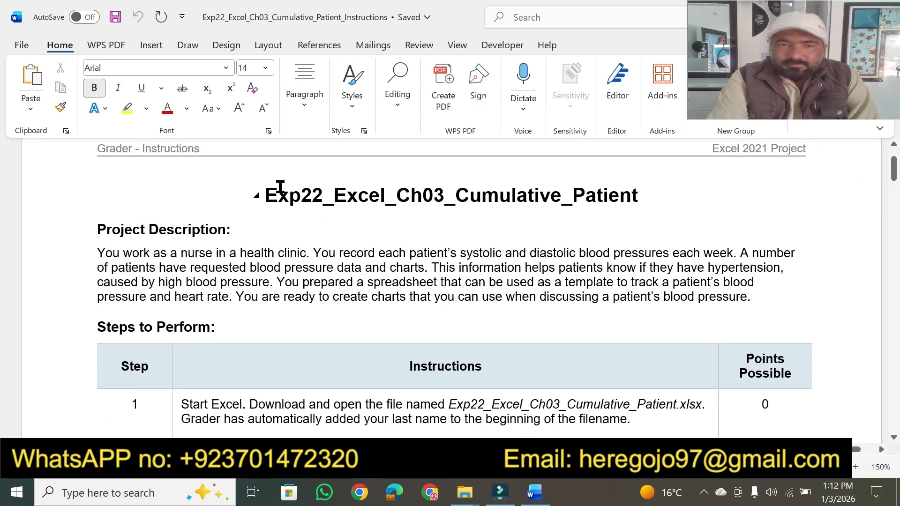
left_click_drag(265, 195, 485, 191)
left_click_drag(561, 193, 619, 193)
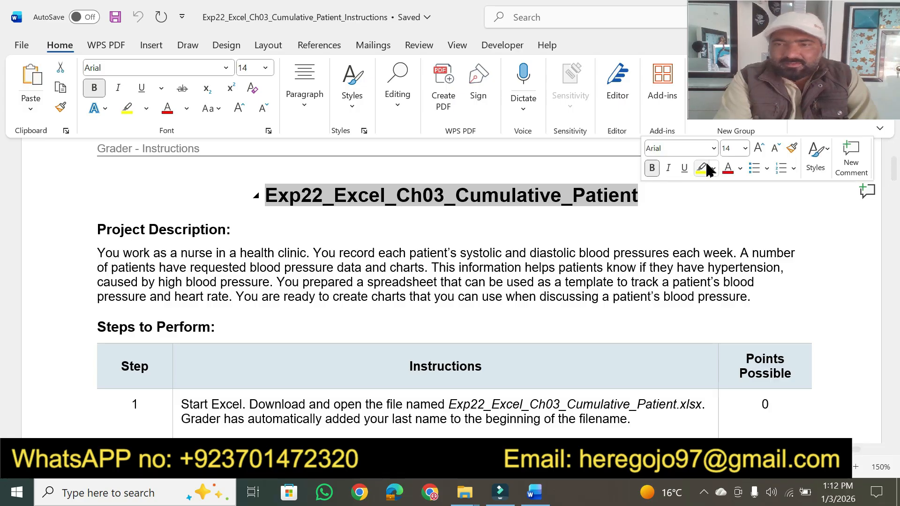
left_click(730, 147)
type("20")
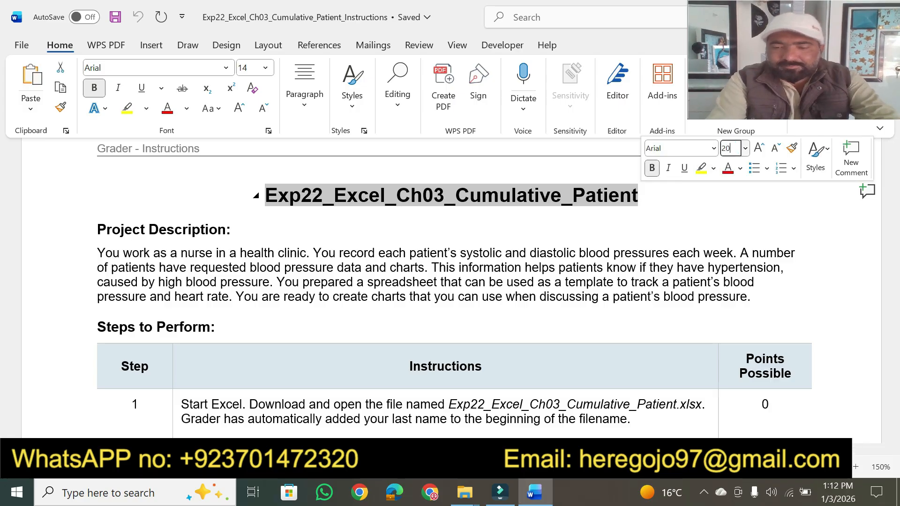
key("Return")
left_click(701, 168)
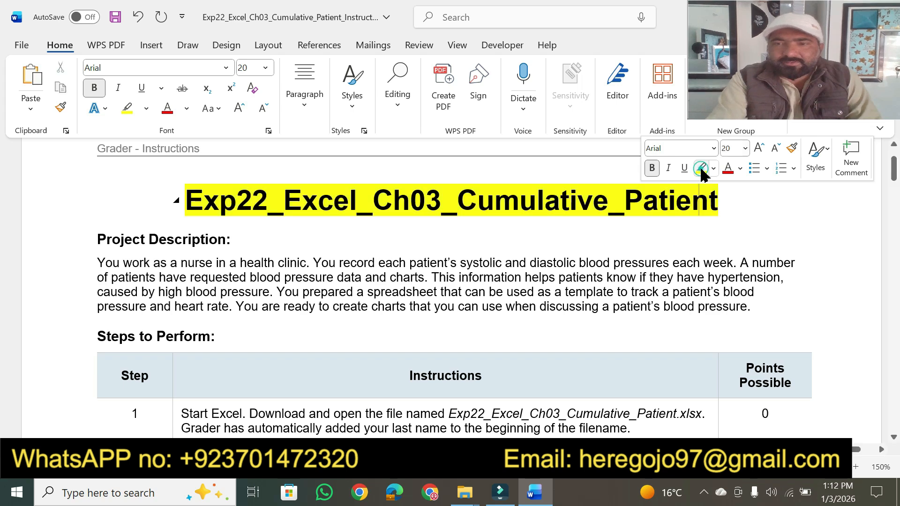
left_click(102, 241)
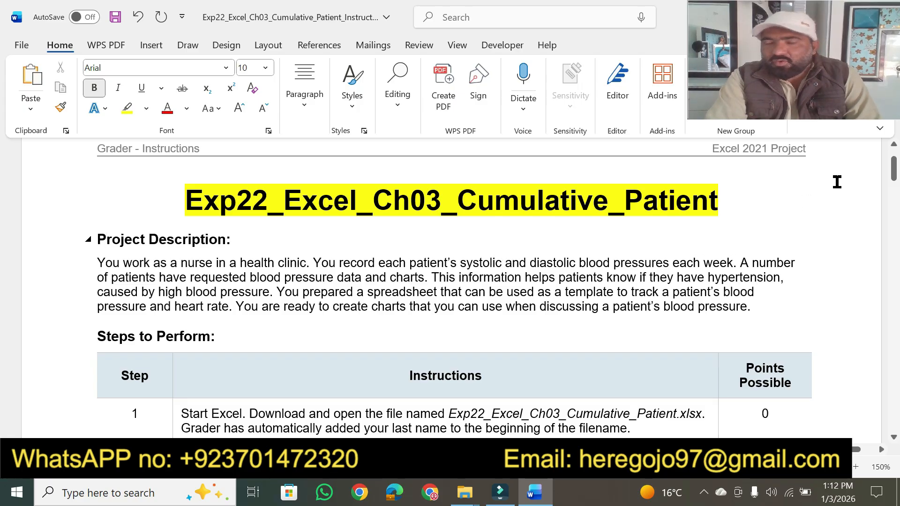
- Highlight the step 30 instruction about saving, closing and submitting the file in yellow
left_click_drag(894, 171, 895, 380)
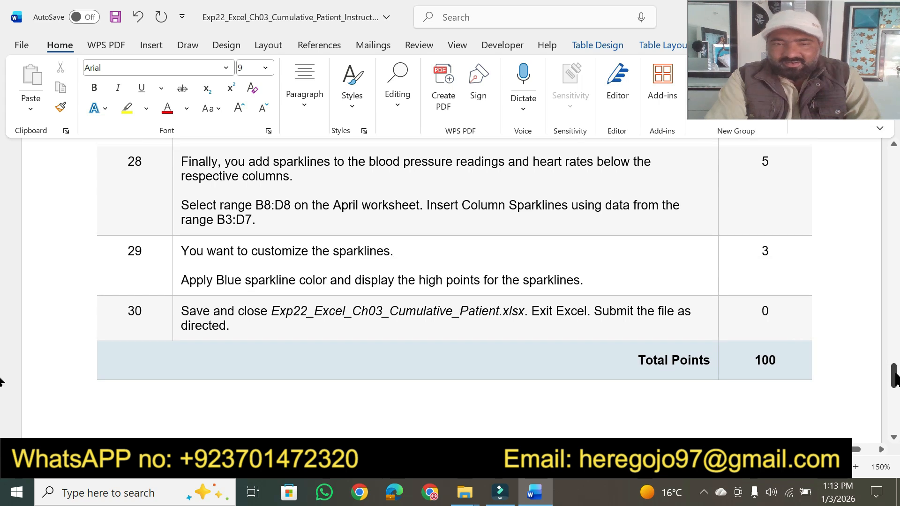
left_click_drag(234, 325, 188, 320)
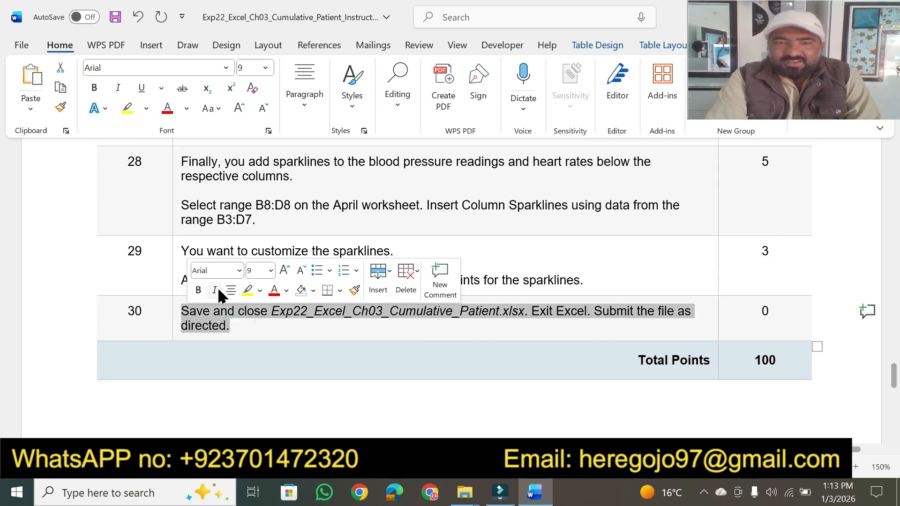
left_click(247, 292)
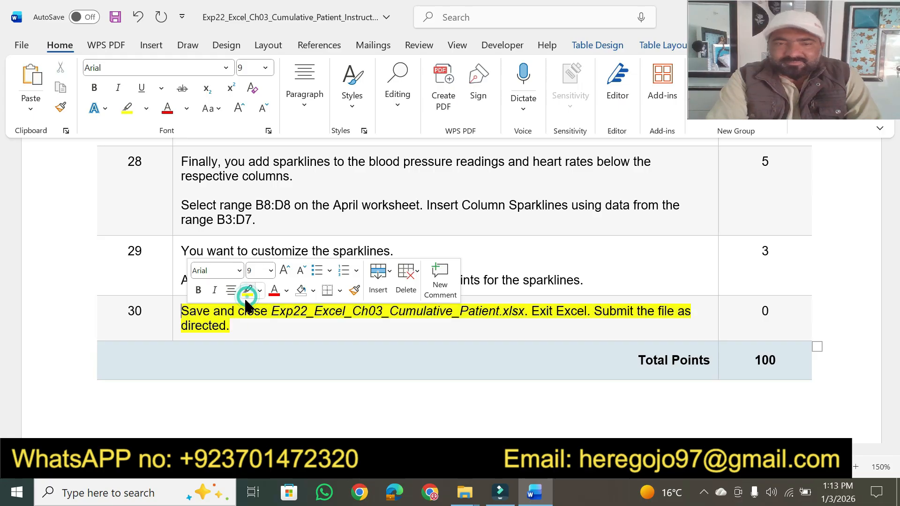
left_click(235, 326)
- Highlight in yellow the Project Description heading and the first line's phrases on the health clinic nurse, each patient's systolic, and diastolic blood pressures each week
left_click_drag(894, 389, 895, 173)
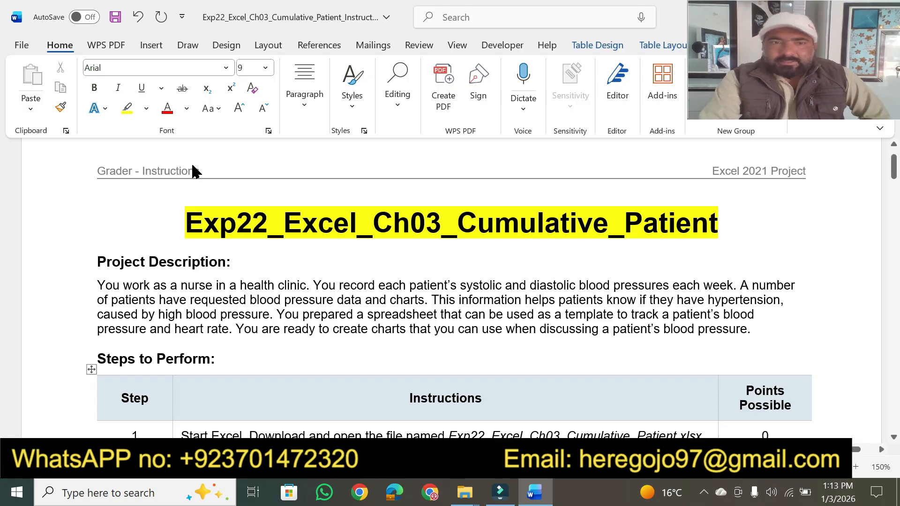
left_click(131, 113)
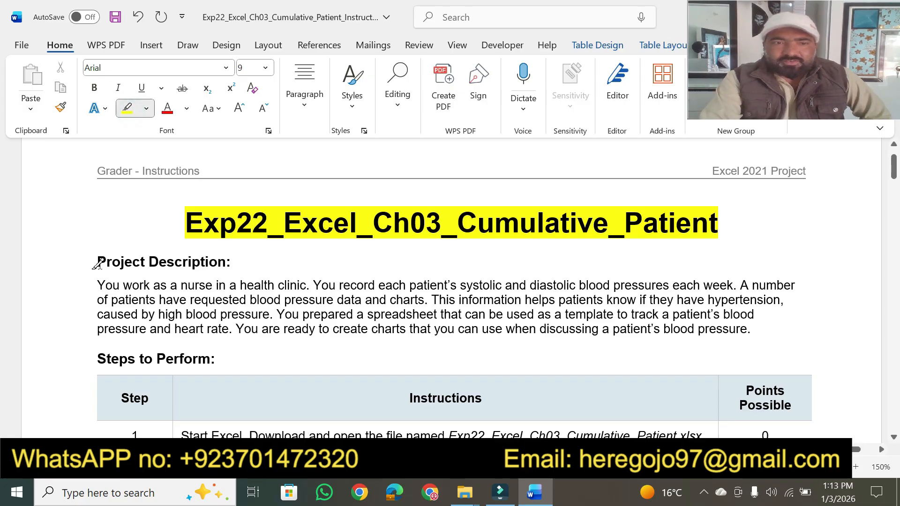
left_click_drag(96, 264, 232, 263)
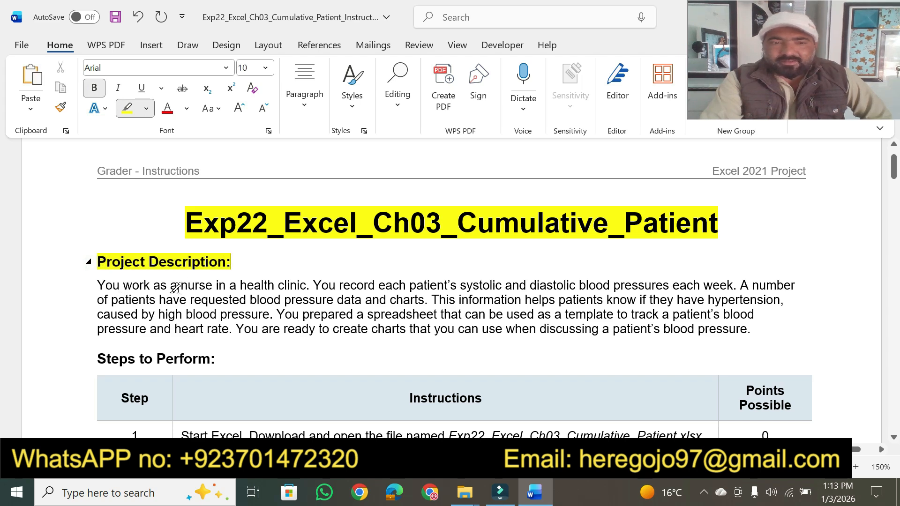
left_click_drag(178, 287, 305, 284)
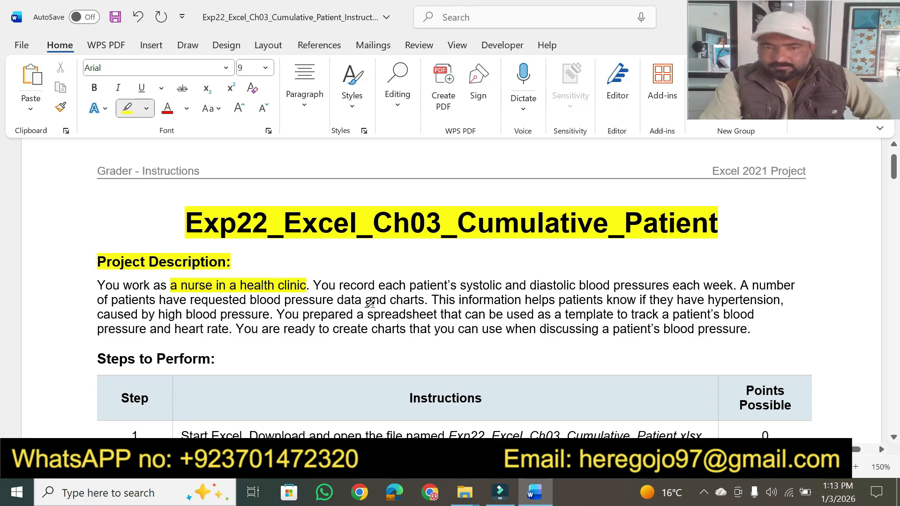
left_click_drag(380, 287, 474, 282)
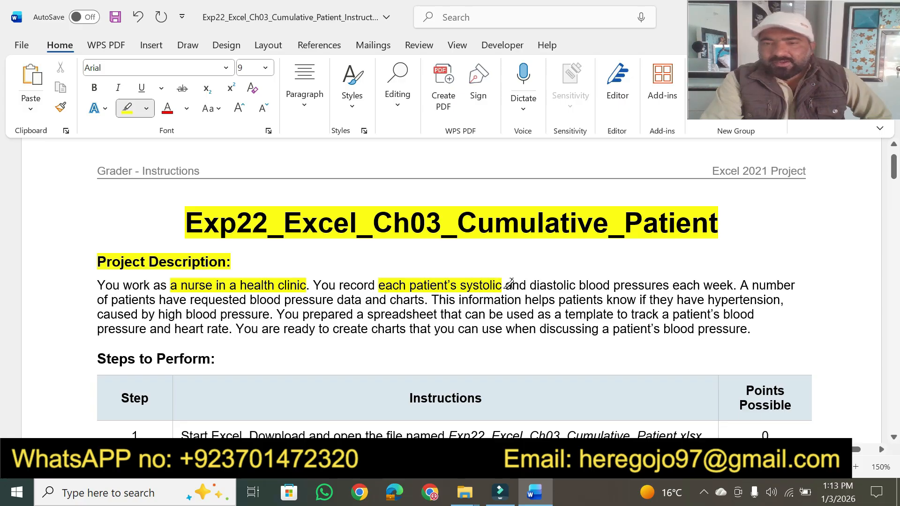
left_click_drag(529, 284, 732, 282)
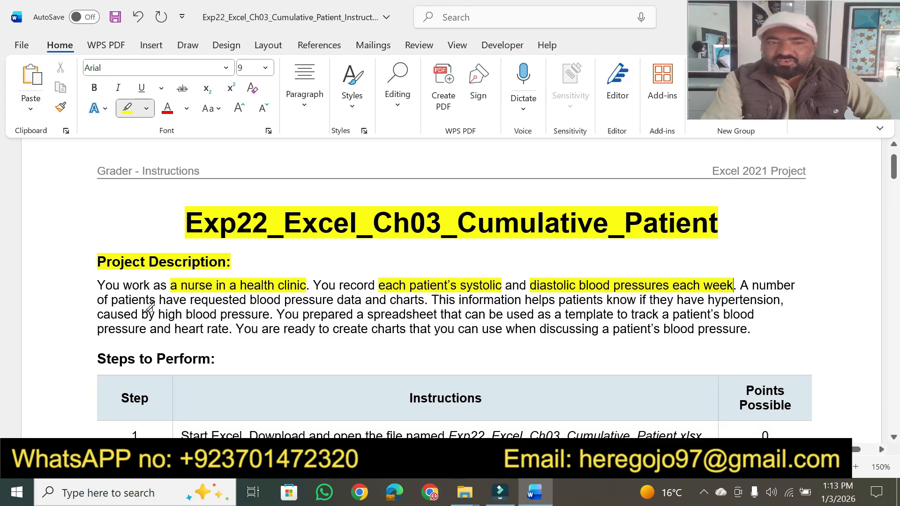
- Highlight in yellow the remaining key phrases of the project description, from "requested blood pressure data and charts" to "discussing a patient's blood pressure"
mouse_move(190, 298)
left_mouse_down()
mouse_move(443, 296)
mouse_move(425, 296)
left_mouse_up()
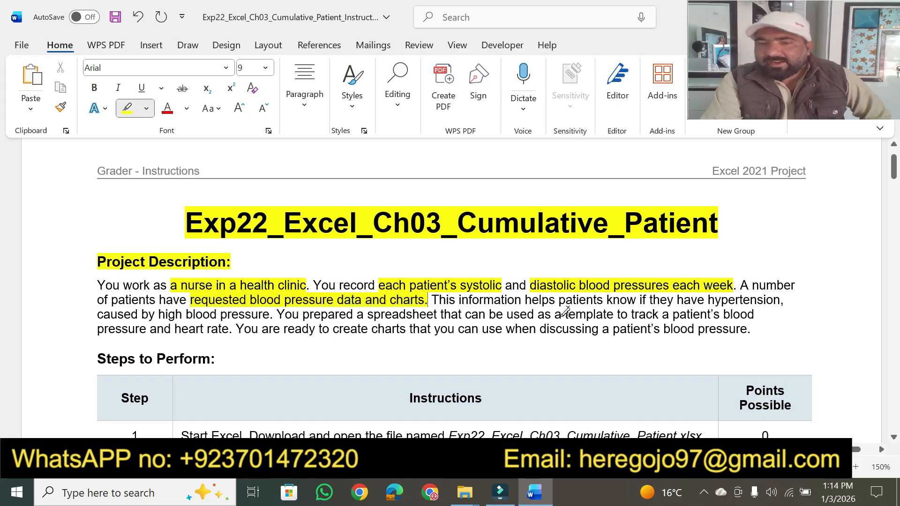
mouse_move(559, 300)
left_mouse_down()
mouse_move(796, 295)
mouse_move(784, 300)
left_mouse_up()
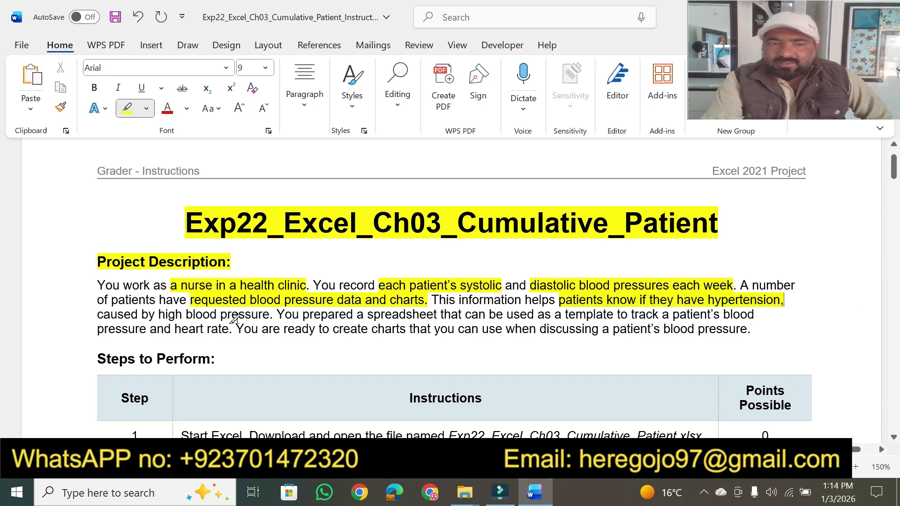
left_click_drag(159, 314, 260, 316)
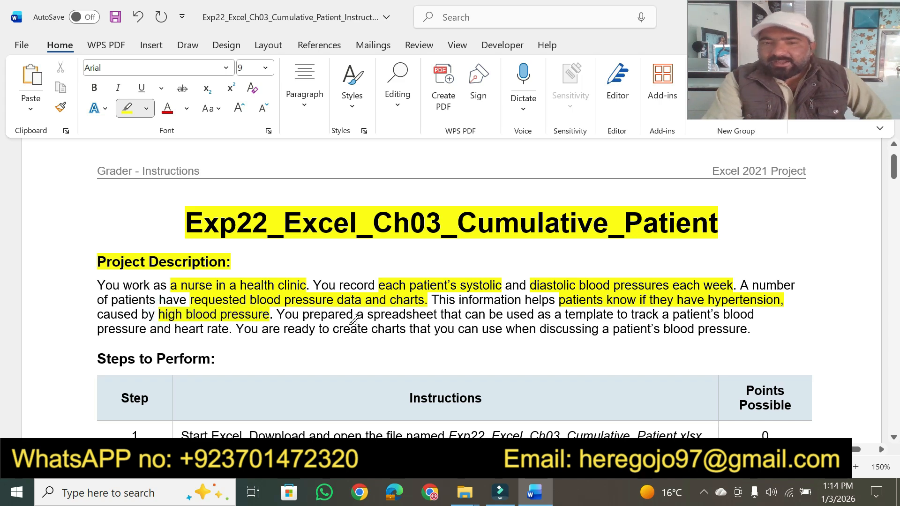
left_click_drag(367, 314, 754, 314)
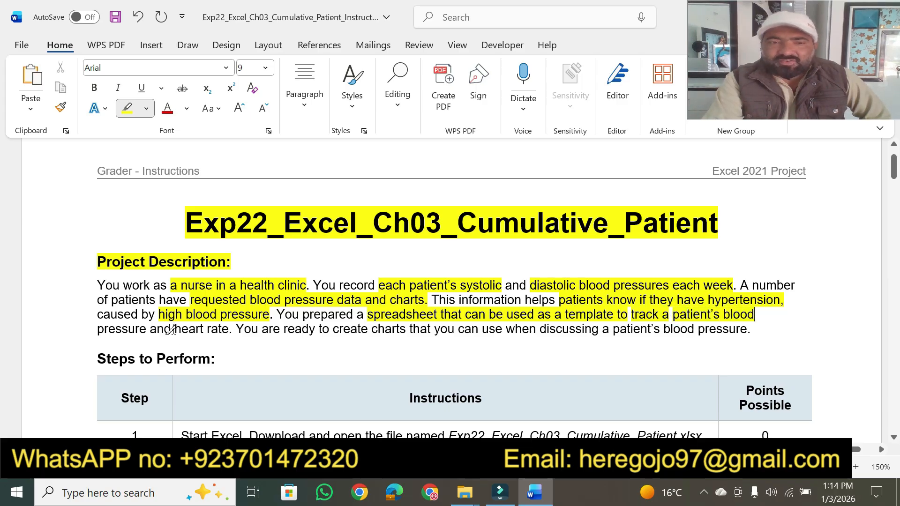
mouse_move(172, 330)
left_mouse_down()
mouse_move(212, 315)
mouse_move(229, 330)
left_mouse_up()
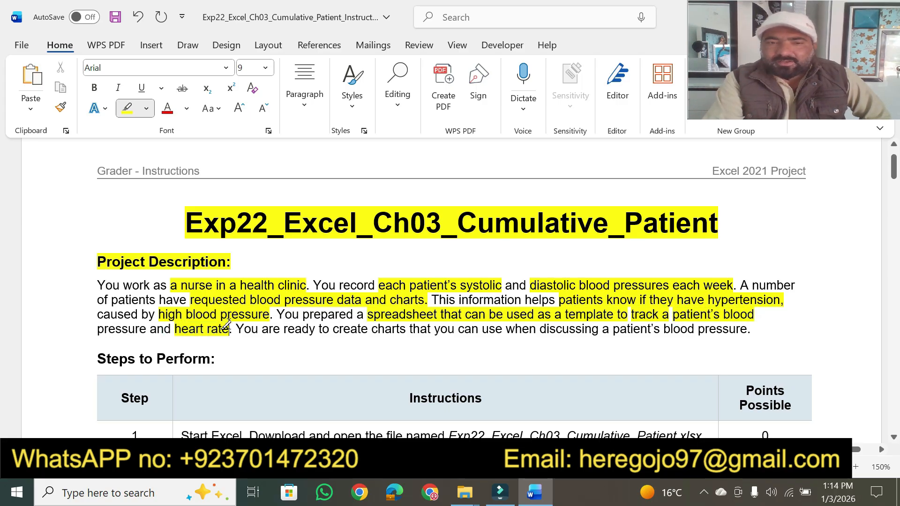
mouse_move(332, 329)
left_mouse_down()
mouse_move(772, 331)
mouse_move(762, 332)
left_mouse_up()
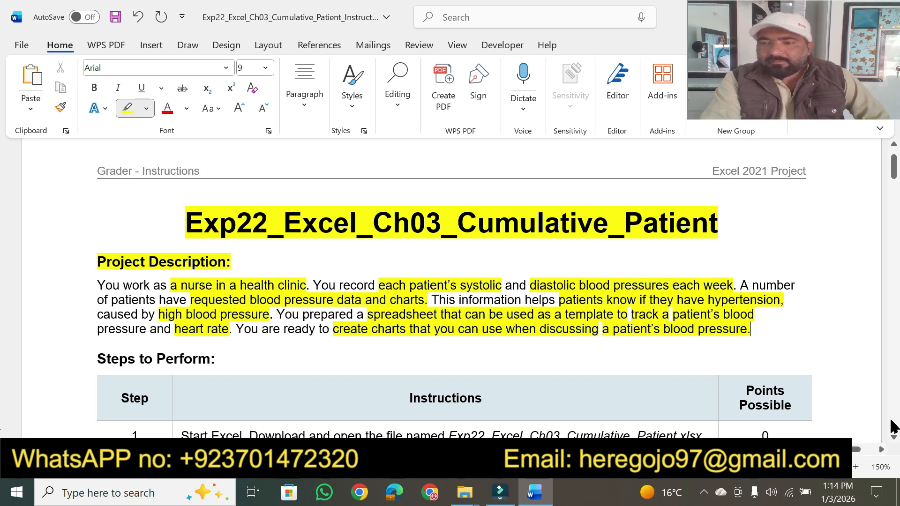
- Highlight the "Steps to Perform:" heading above the instructions table in yellow
left_click(894, 436)
left_click_drag(894, 436, 894, 436)
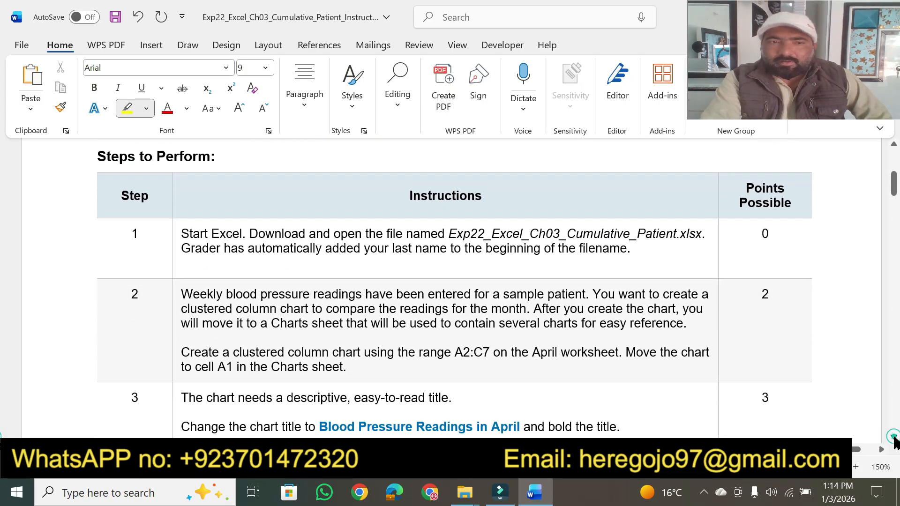
left_click(893, 436)
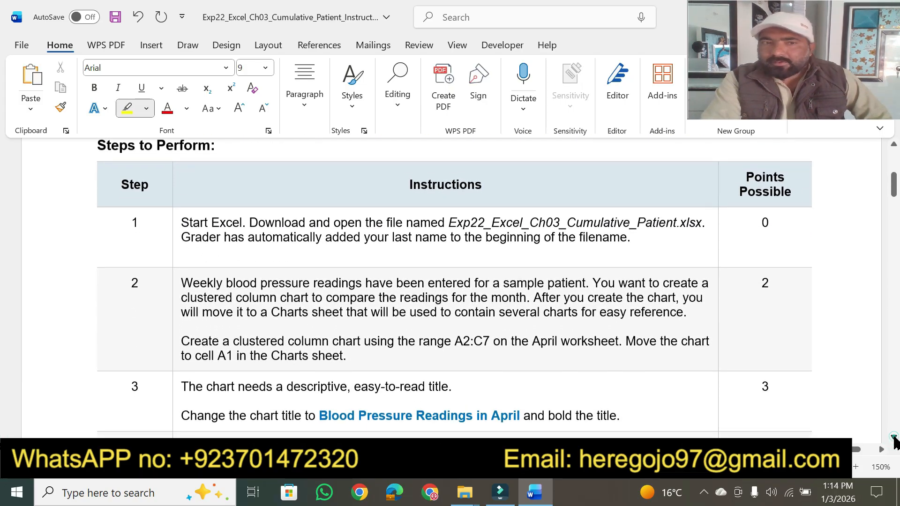
left_click(893, 144)
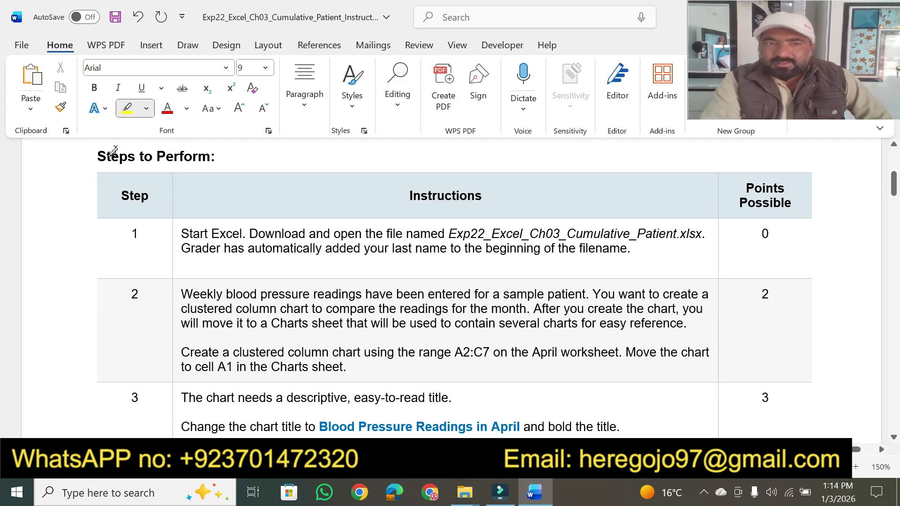
left_click_drag(97, 156, 220, 158)
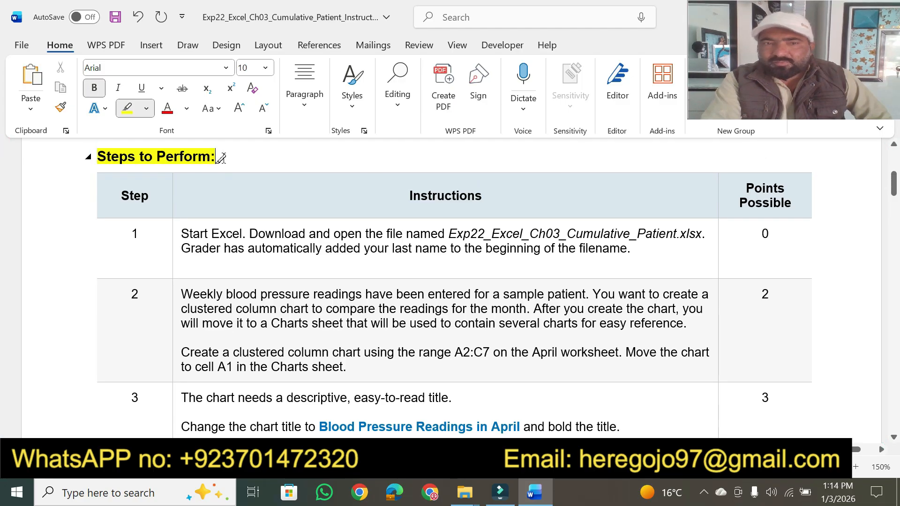
- Highlight the Instructions column header and the step 1 text about starting Excel and opening the file in yellow
left_click_drag(412, 196, 503, 192)
left_click_drag(404, 197, 427, 197)
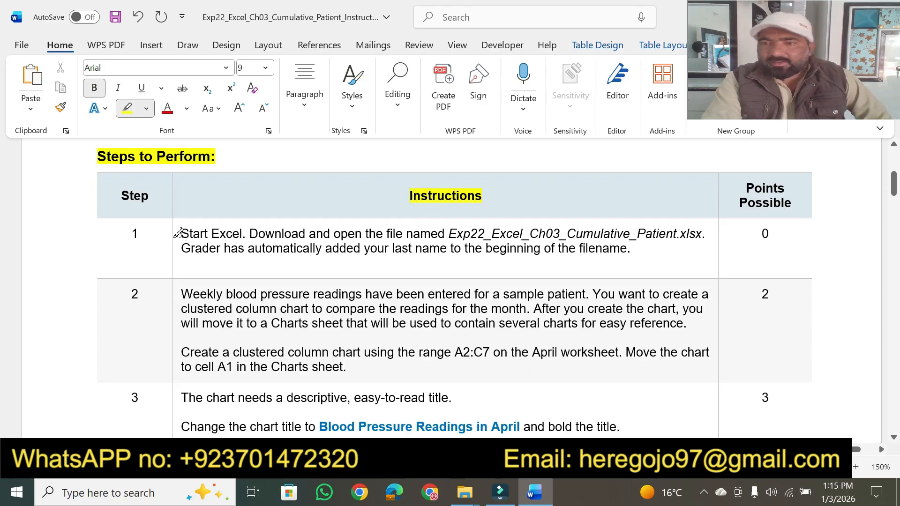
mouse_move(181, 234)
left_mouse_down()
mouse_move(505, 225)
mouse_move(676, 234)
left_mouse_up()
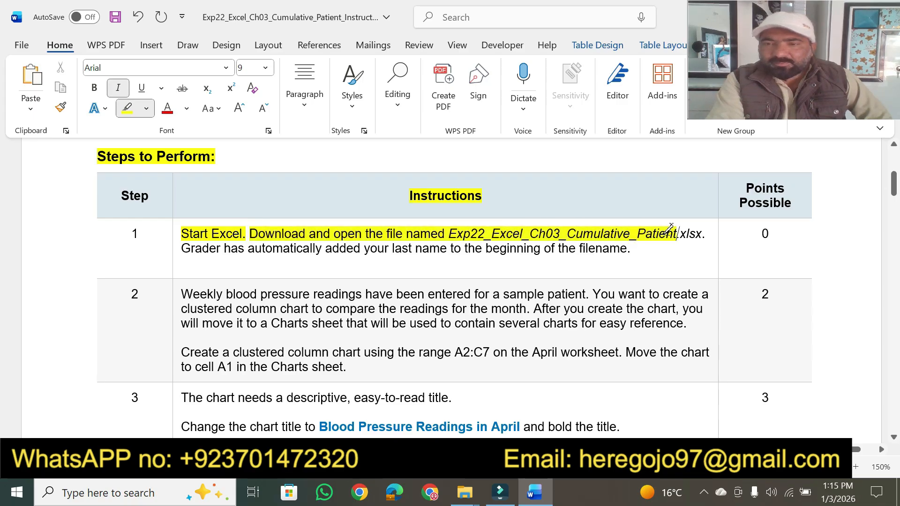
left_click_drag(206, 252, 612, 248)
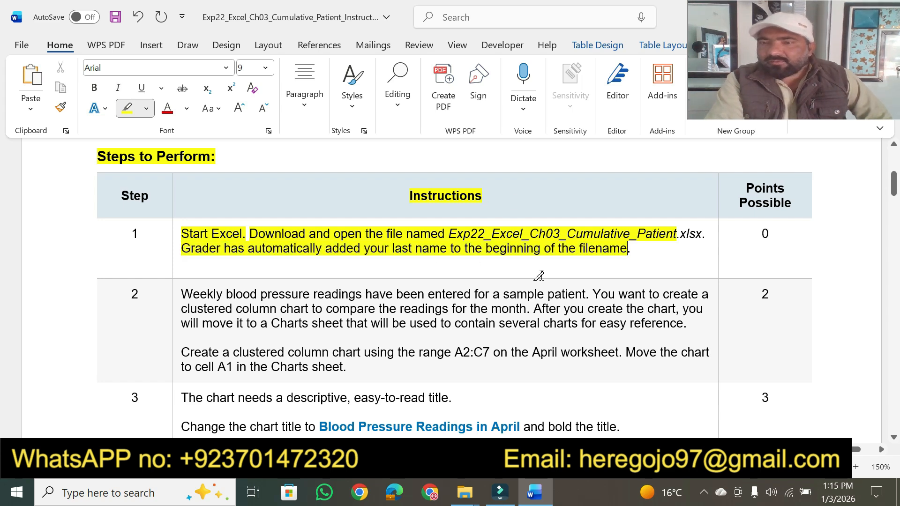
- Open the Exp22_Excel_Ch03_Cumulative_Patient Excel workbook from the project folder and enable editing
mouse_move(464, 493)
left_click(501, 428)
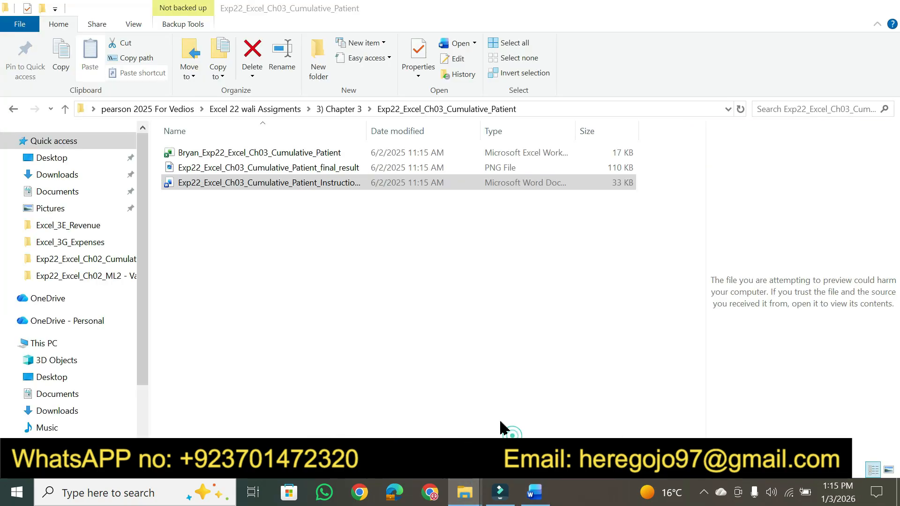
double_click(238, 155)
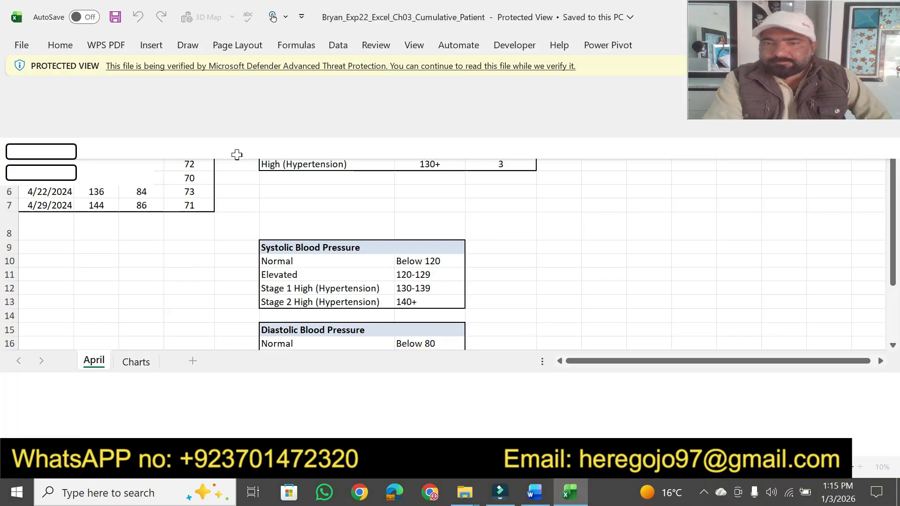
left_click(657, 64)
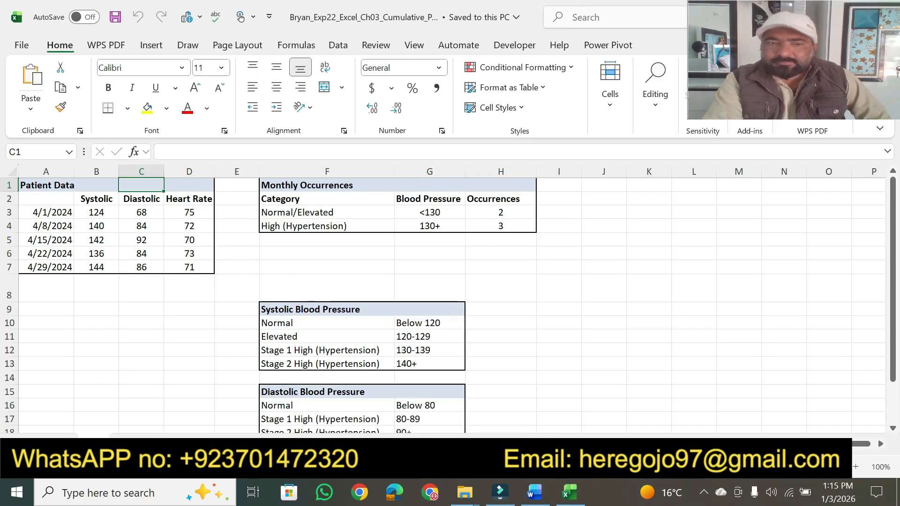
- Look at the workbook's Charts sheet and return to the Word instructions at step 2
left_click(133, 445)
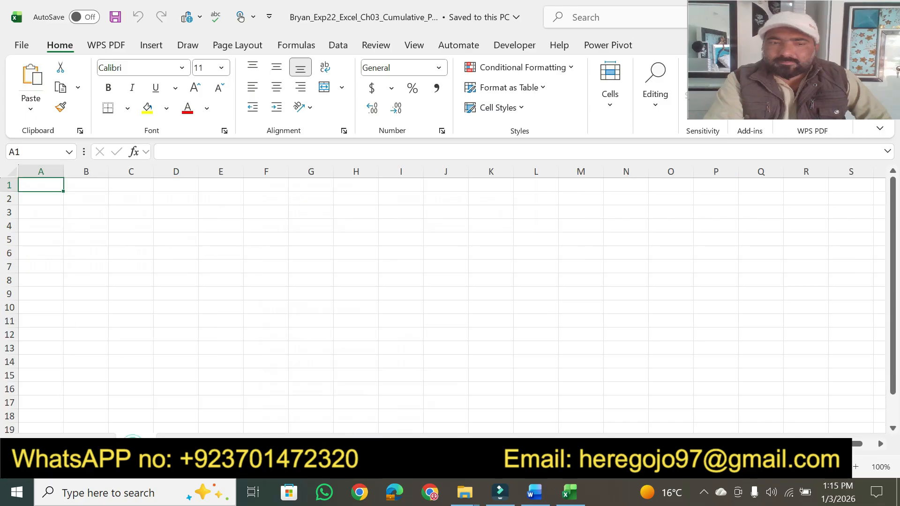
left_click(535, 495)
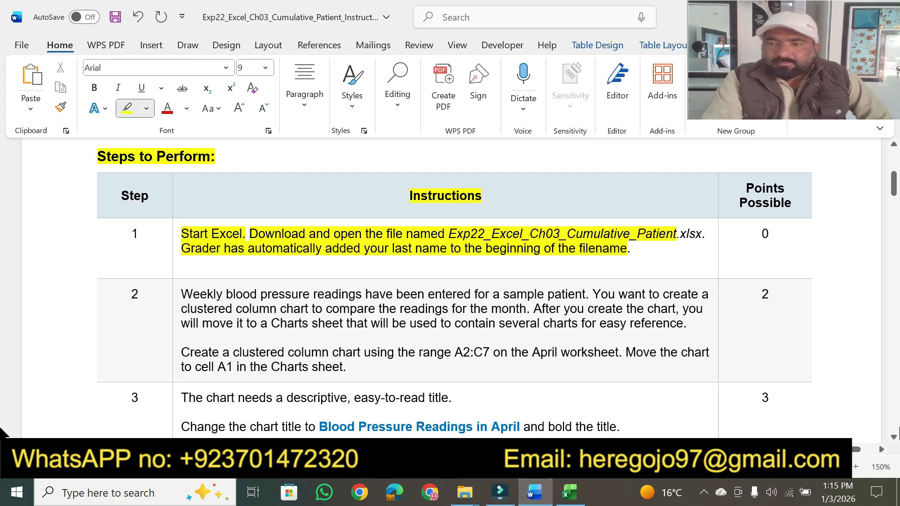
scroll(895, 441, "down", 3)
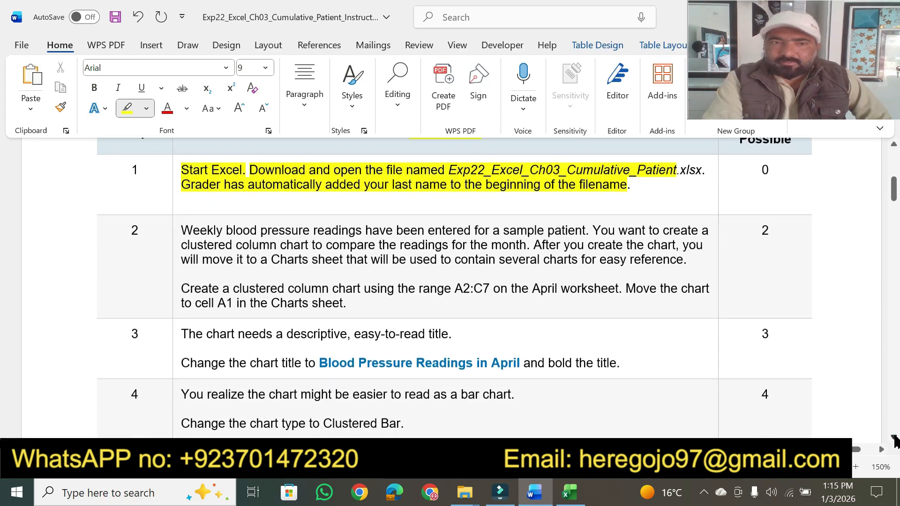
- Highlight step 2's key phrases in yellow, from the weekly blood pressure readings through creating a clustered column chart using A2:C7
scroll(894, 441, "down", 1)
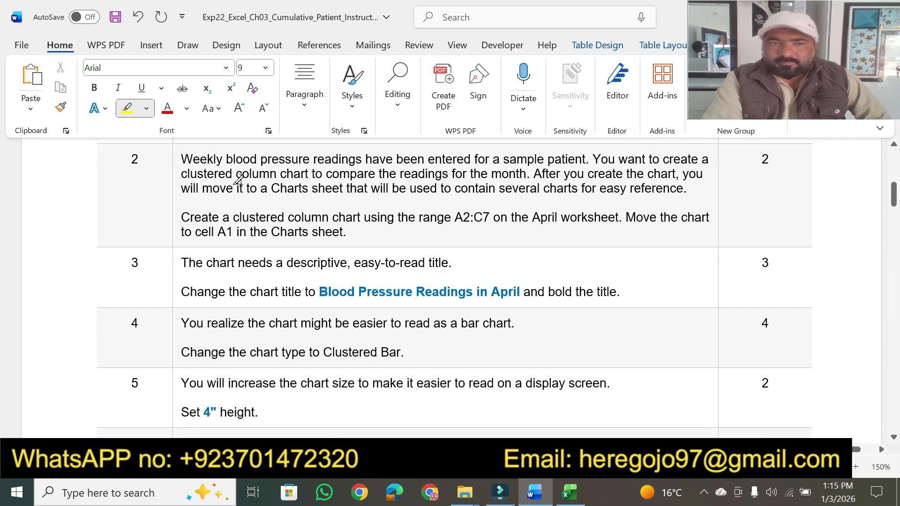
left_click_drag(242, 160, 578, 154)
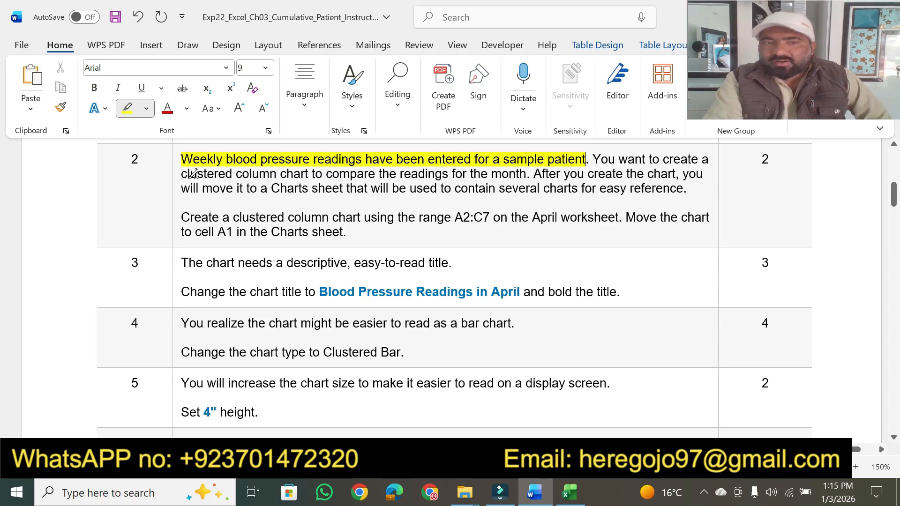
mouse_move(184, 174)
left_mouse_down()
mouse_move(541, 171)
mouse_move(524, 171)
left_mouse_up()
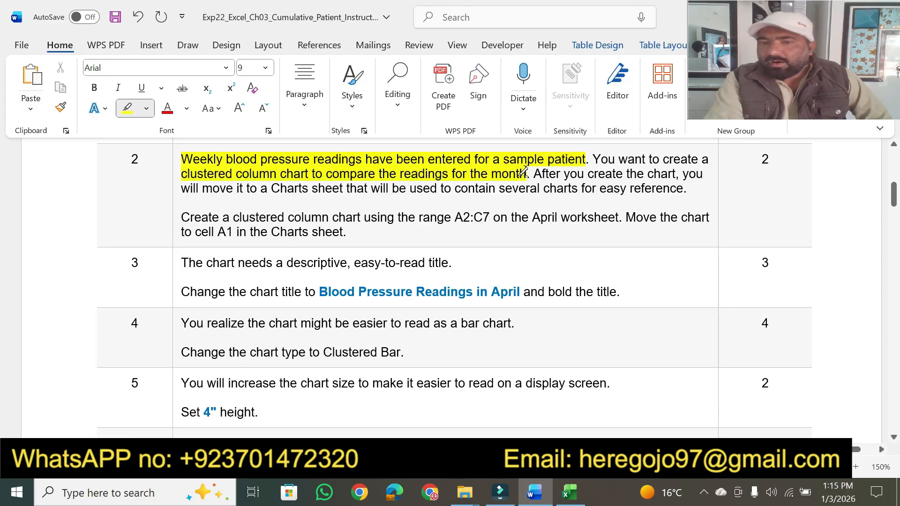
left_click_drag(589, 169, 667, 173)
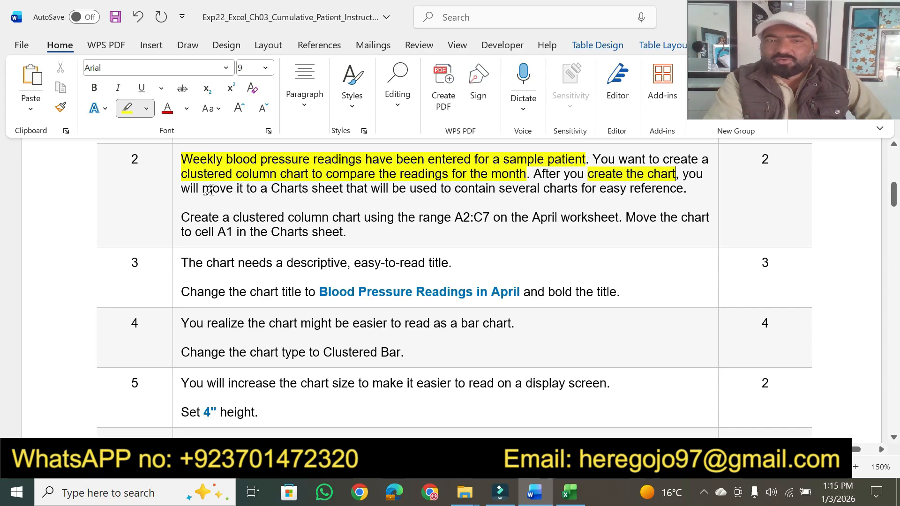
left_click_drag(205, 189, 638, 189)
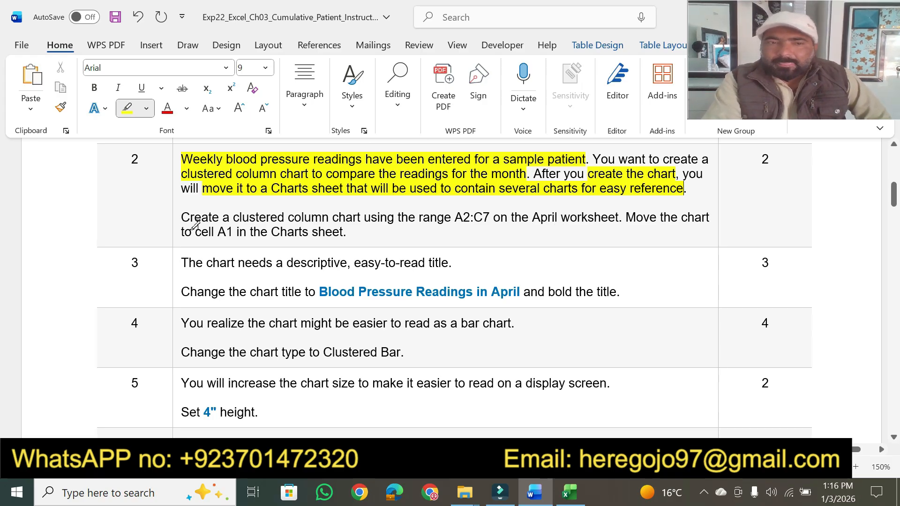
mouse_move(181, 217)
left_mouse_down()
mouse_move(532, 211)
mouse_move(490, 210)
left_mouse_up()
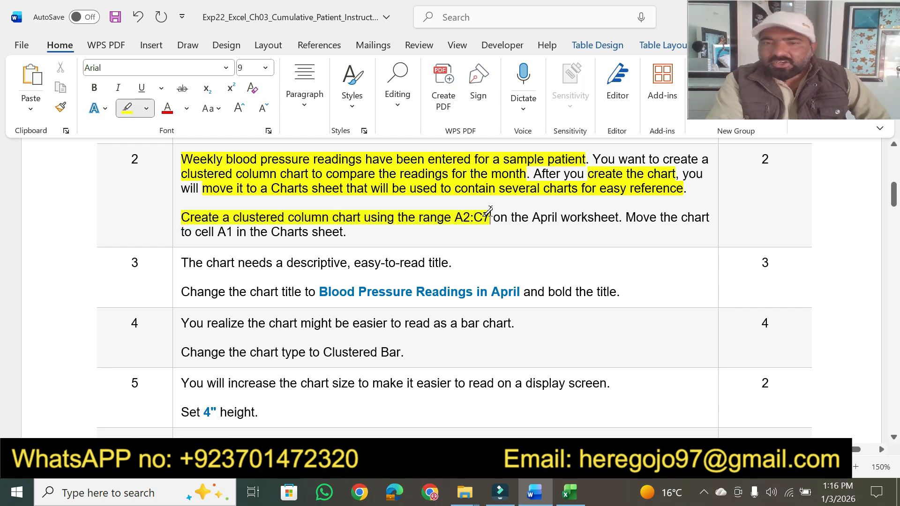
- Switch to the Excel workbook and insert a clustered column chart from the range A2:C7 on the April sheet
key("alt+Tab")
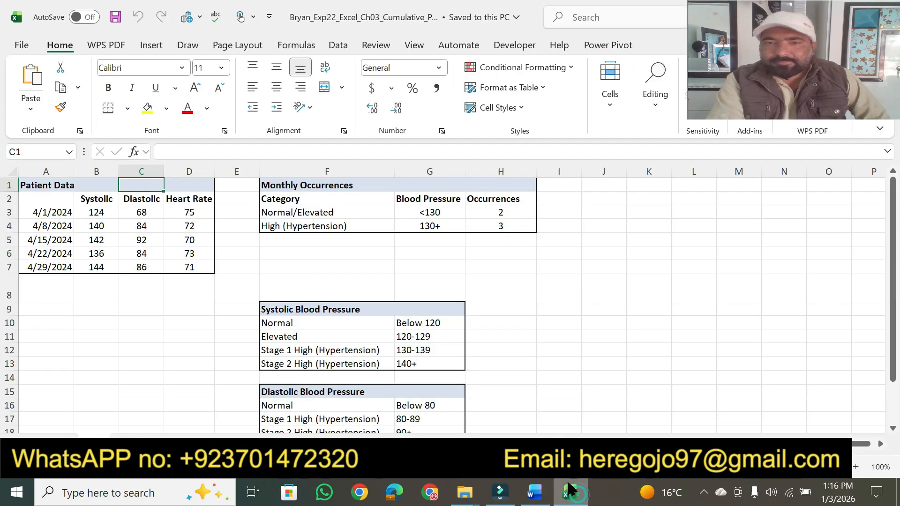
left_click_drag(46, 199, 133, 267)
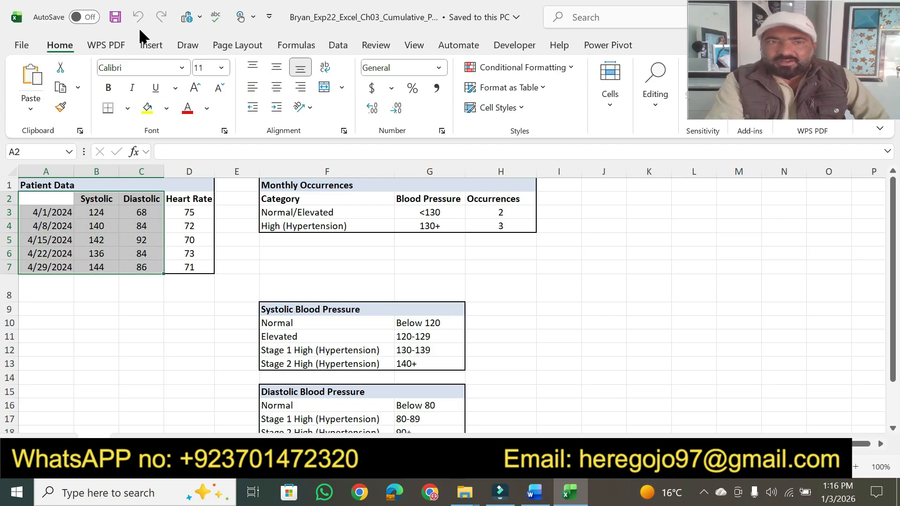
left_click(151, 45)
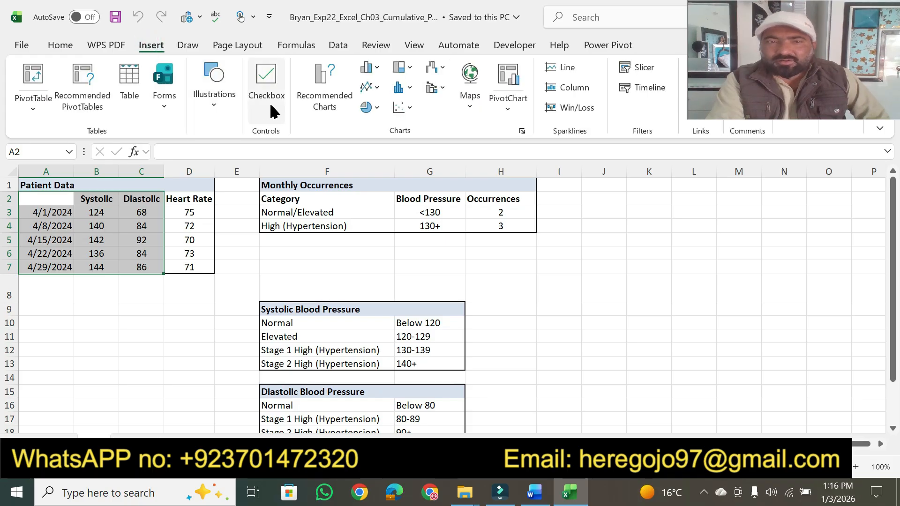
left_click(319, 93)
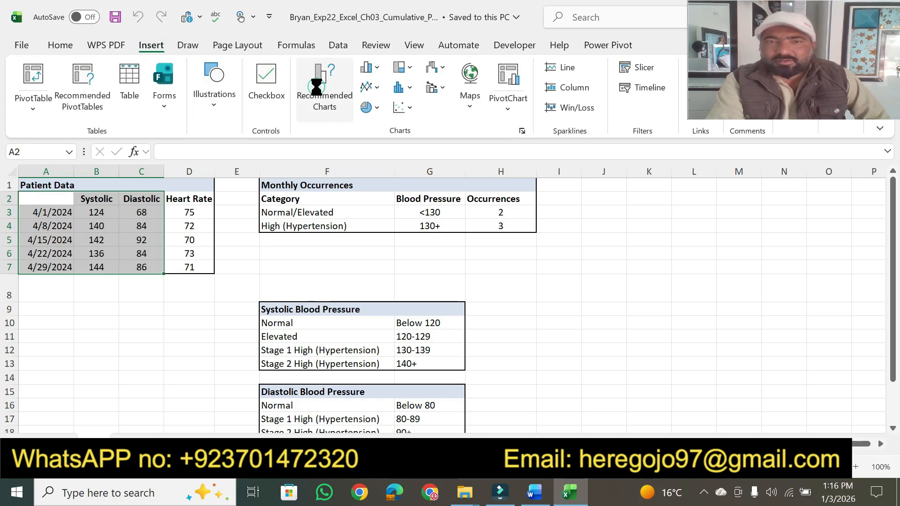
left_click(333, 61)
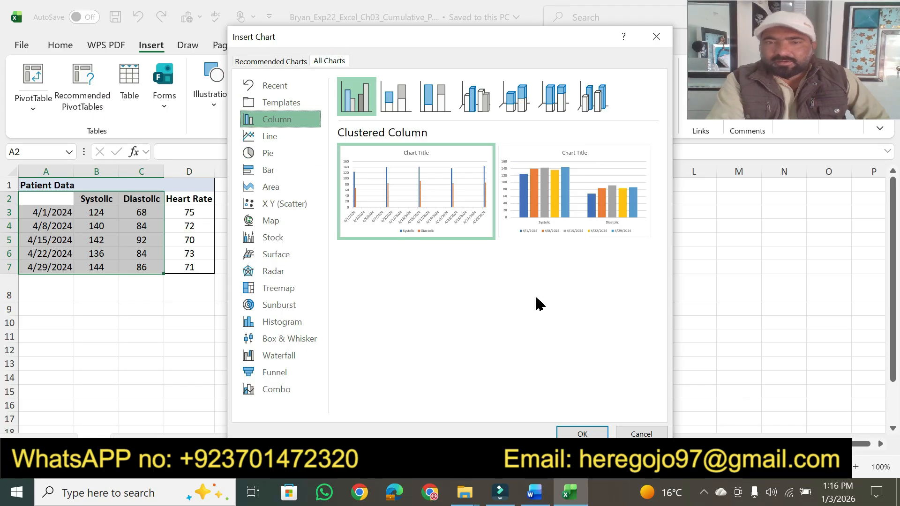
left_click(577, 434)
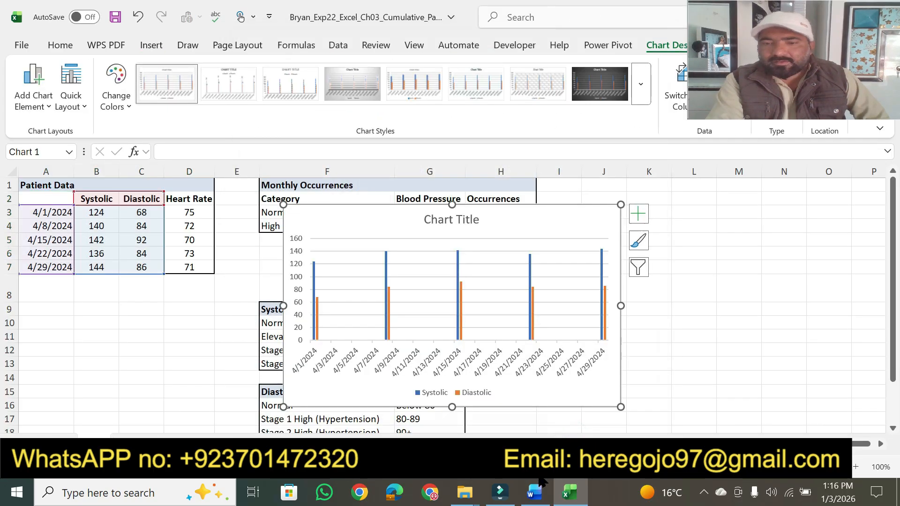
- Return to the Word instructions and highlight step 2's remaining phrases about the April worksheet and moving the chart to cell A1 in the Charts sheet
left_click(534, 493)
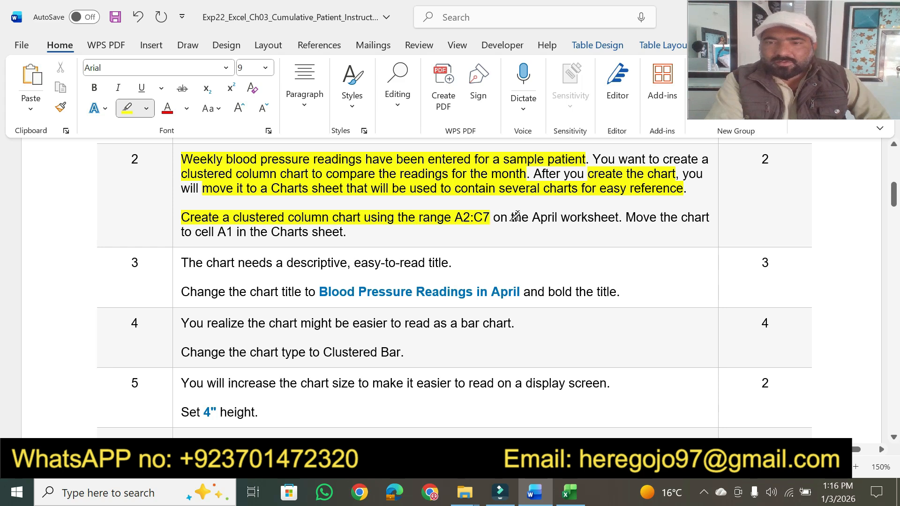
left_click_drag(512, 217, 619, 218)
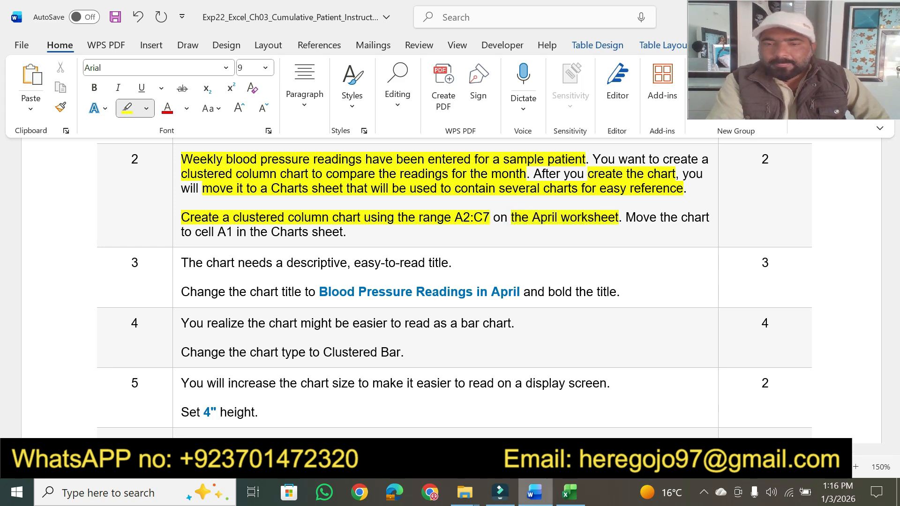
left_click(566, 499)
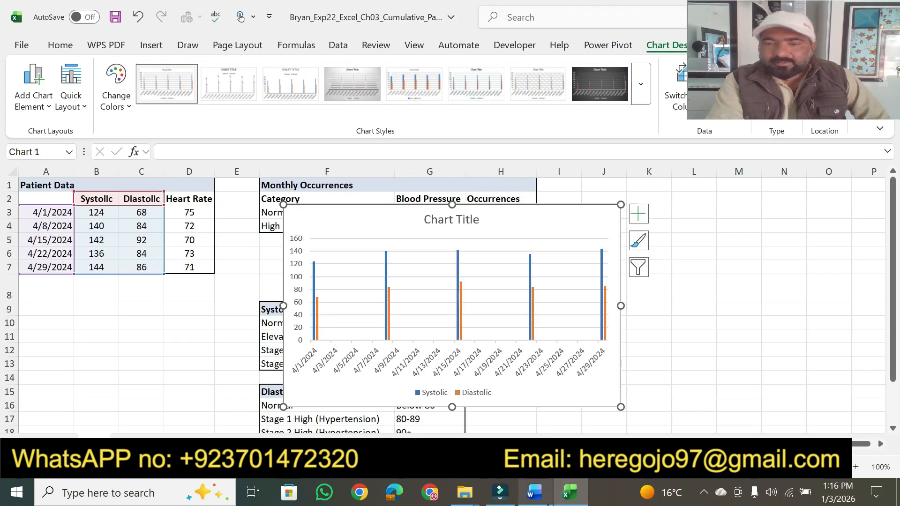
left_click(548, 500)
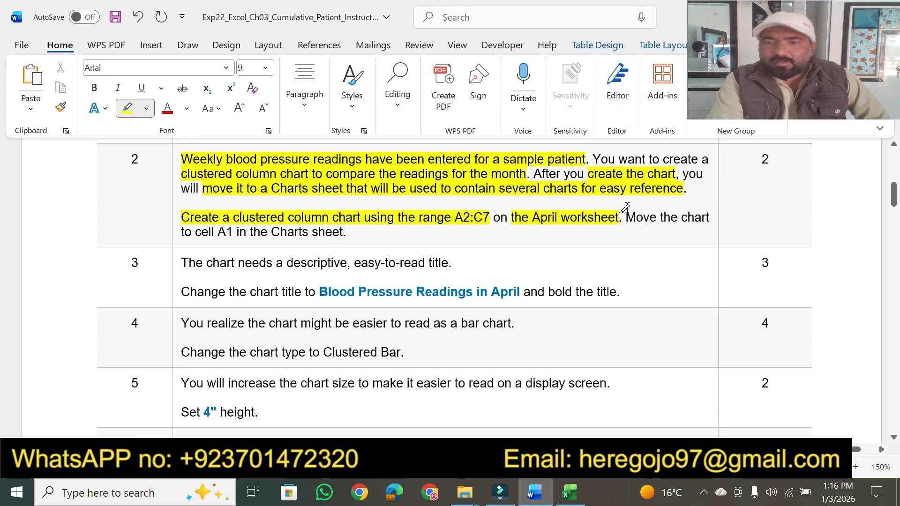
left_click_drag(625, 217, 709, 217)
left_click_drag(208, 234, 343, 231)
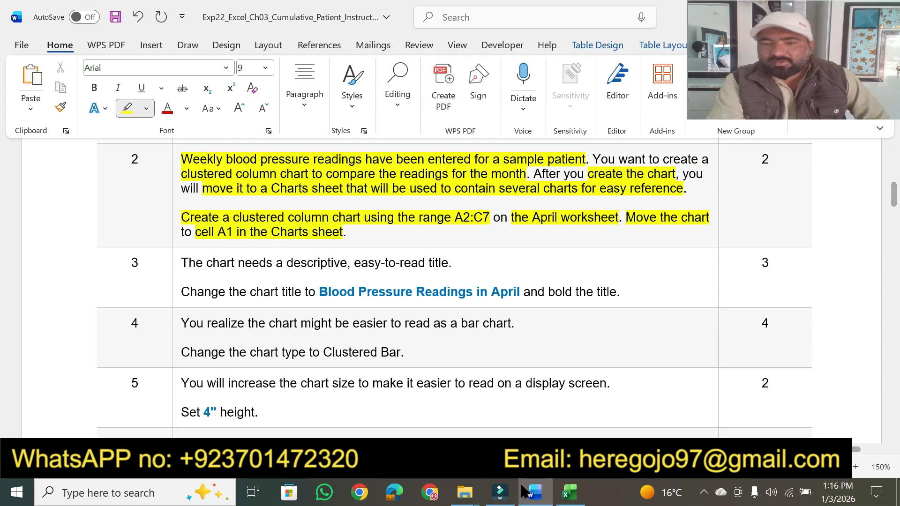
- In Excel, move the clustered column chart to the Charts sheet as an object and position it at cell A1
left_click(566, 495)
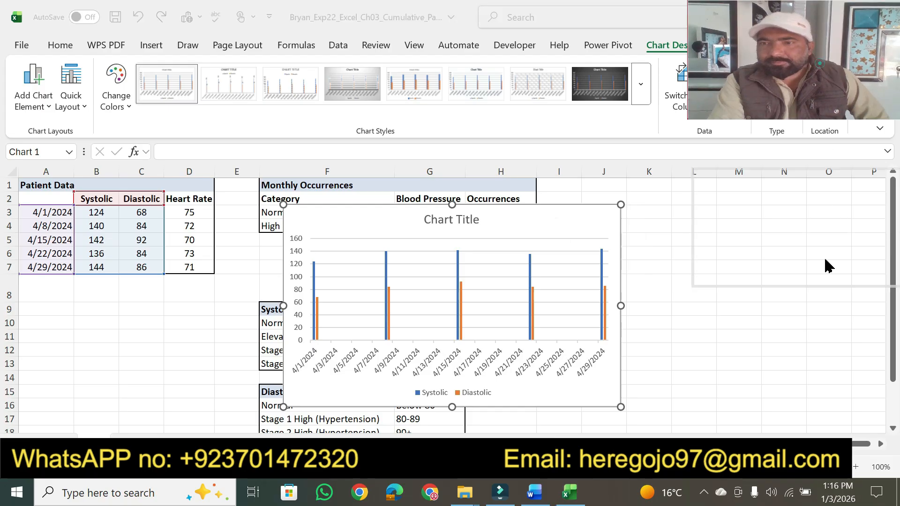
left_click(815, 77)
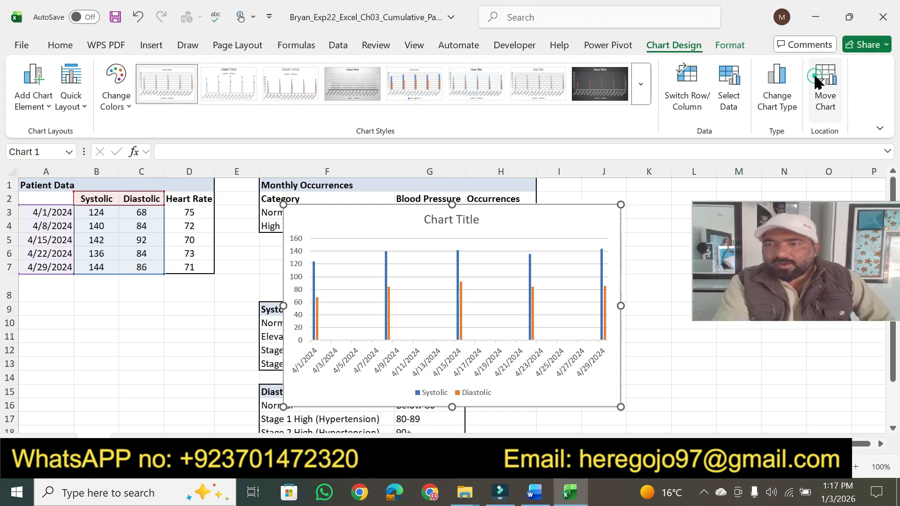
left_click(818, 82)
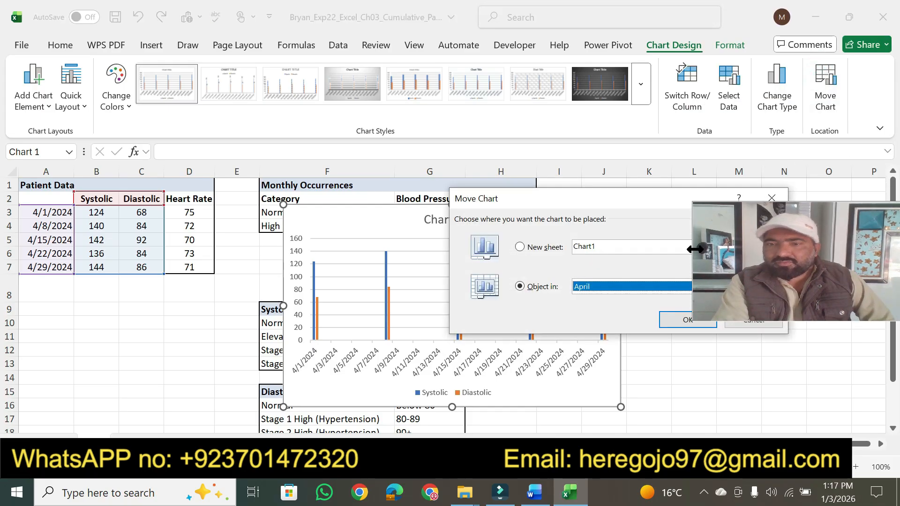
left_click_drag(642, 195, 385, 198)
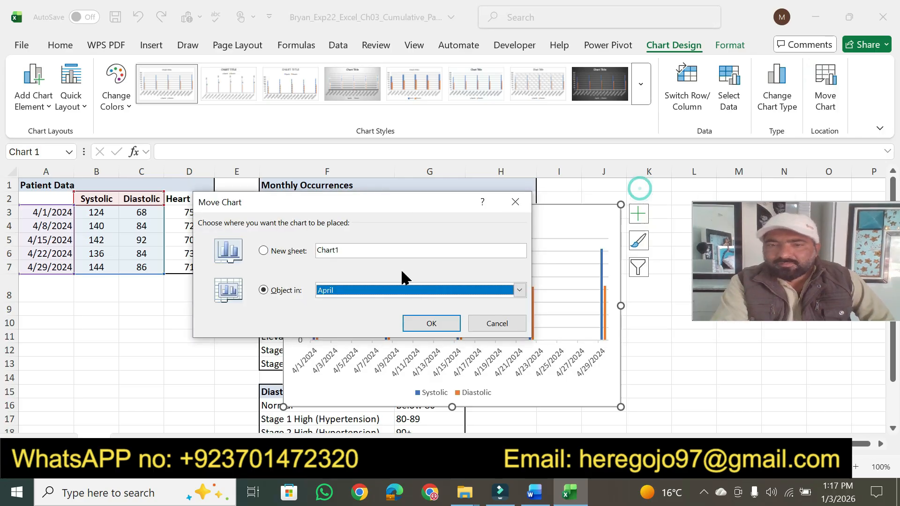
left_click(519, 290)
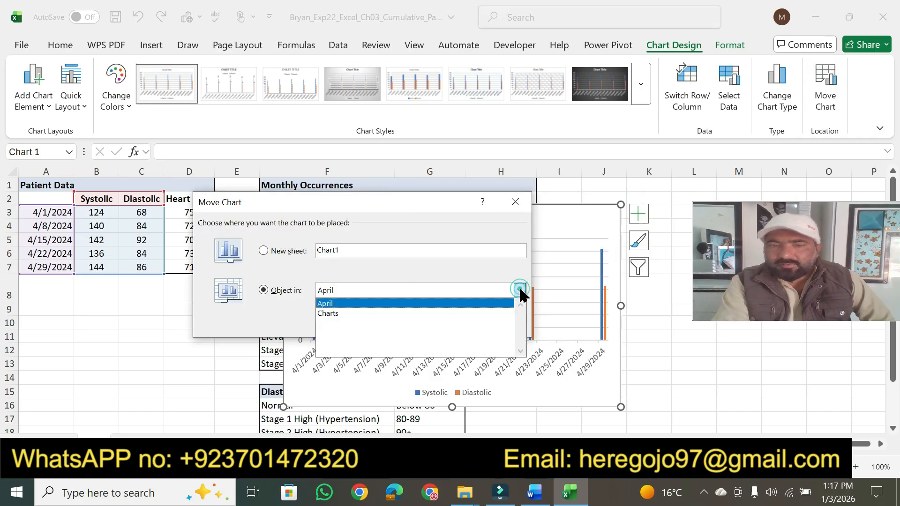
left_click(368, 317)
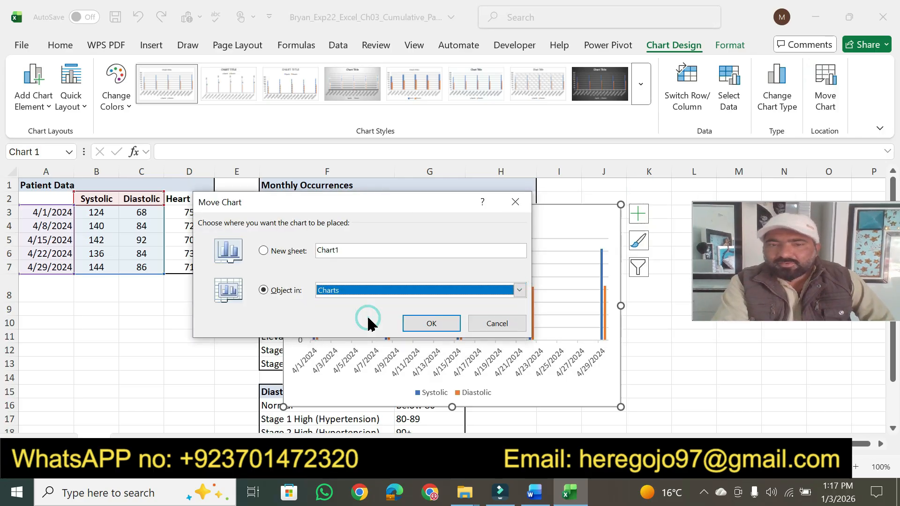
left_click(441, 322)
left_click_drag(350, 216, 81, 190)
- Go back to the Word instructions and highlight the points possible for step 2 in yellow
left_click(536, 491)
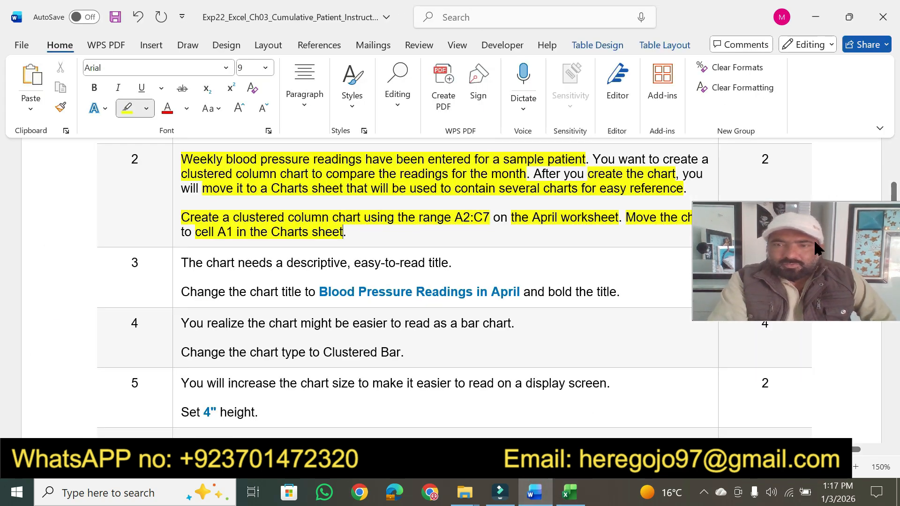
left_click_drag(881, 278, 874, 82)
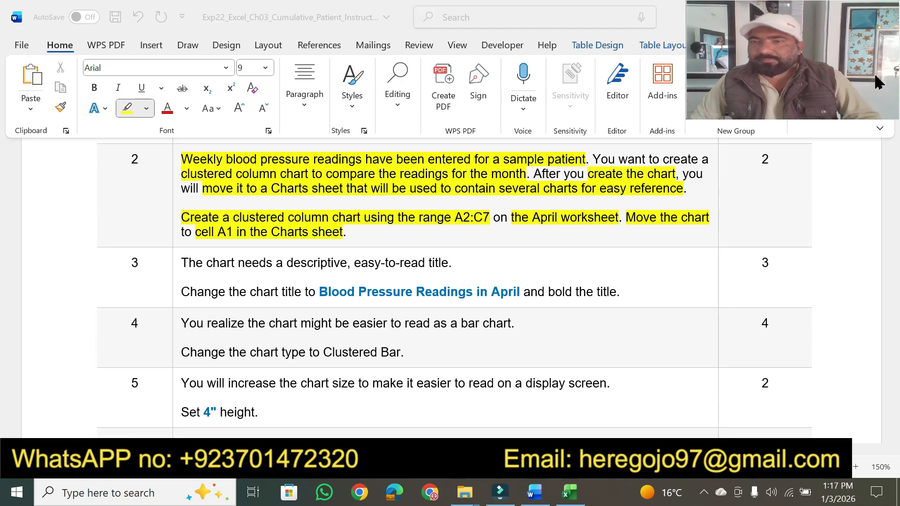
left_click(765, 163)
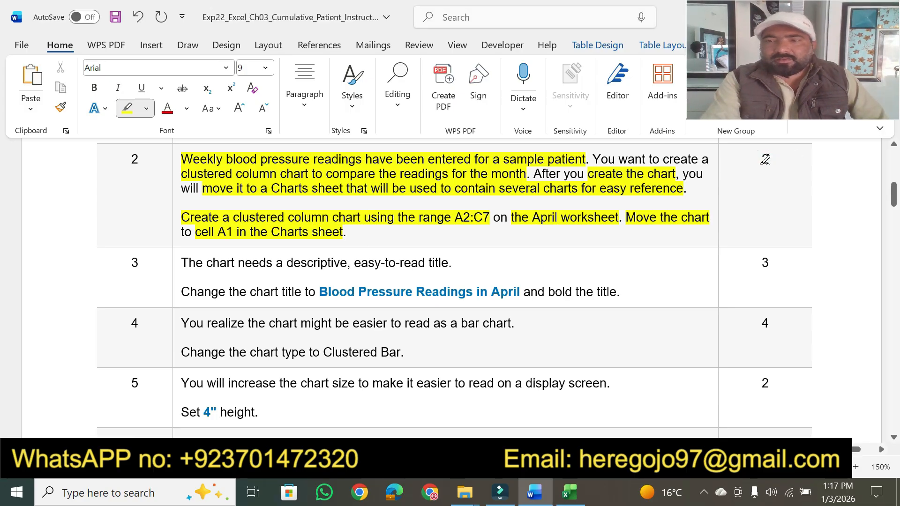
left_click_drag(759, 164, 770, 164)
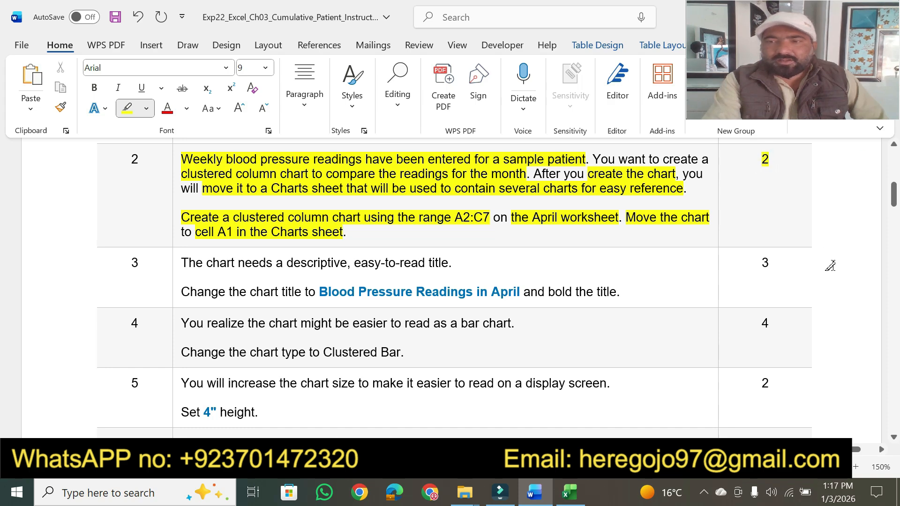
- Highlight step 3's phrases about the descriptive chart title "Blood Pressure Readings in April" and bolding it, then turn off the highlighter
scroll(895, 443, "down", 3)
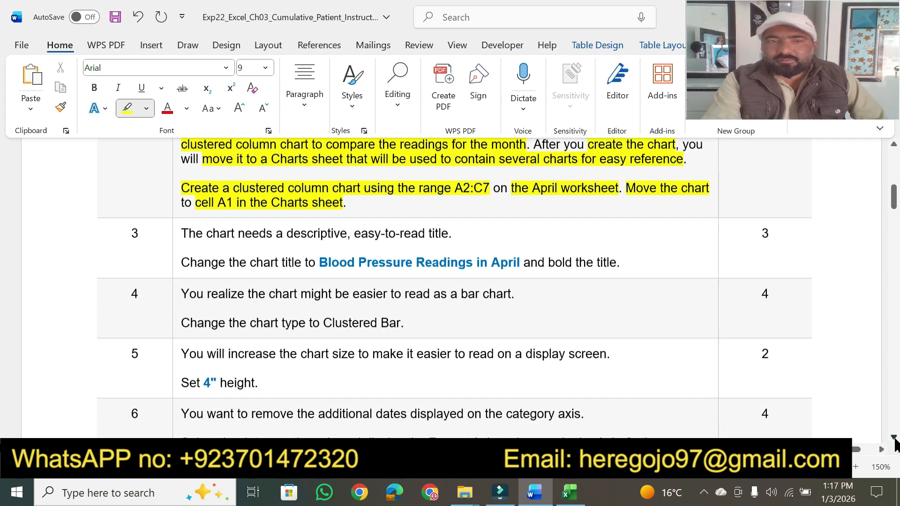
scroll(896, 443, "down", 1)
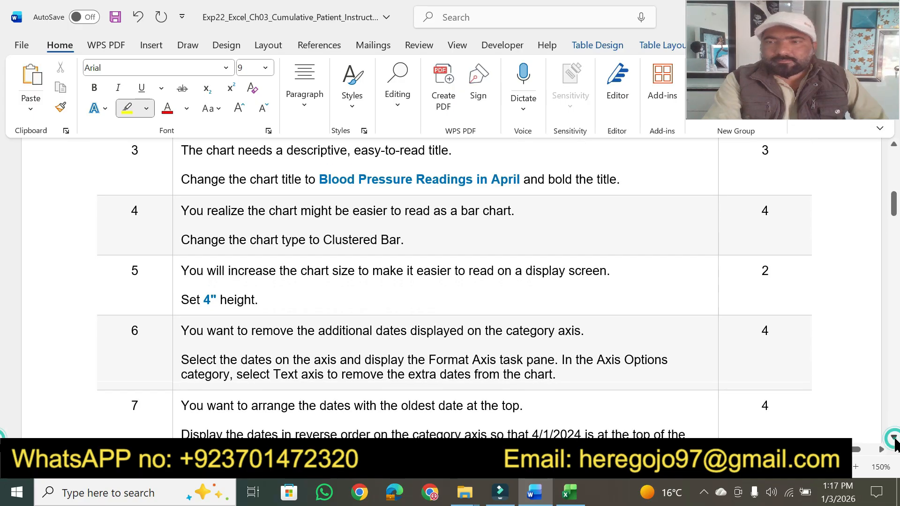
left_click(894, 144)
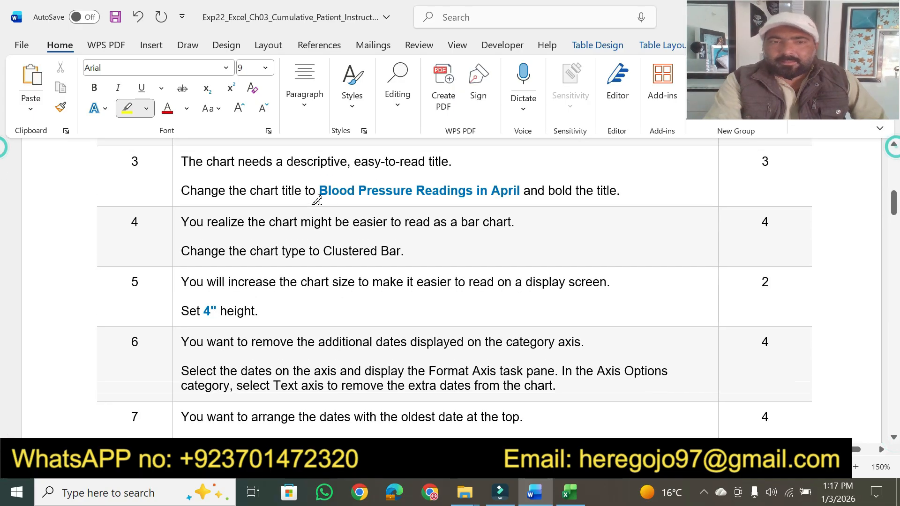
mouse_move(182, 158)
left_mouse_down()
mouse_move(295, 151)
mouse_move(443, 160)
left_mouse_up()
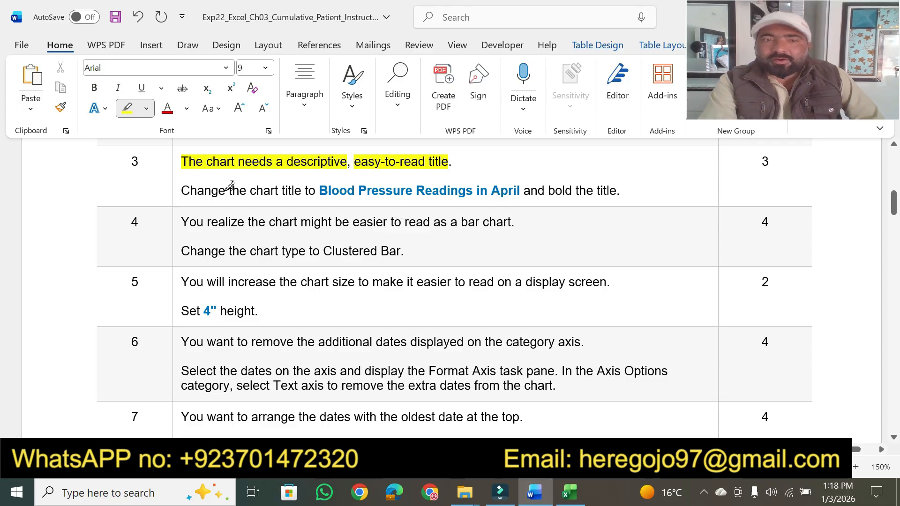
left_click_drag(181, 190, 618, 190)
key("Escape")
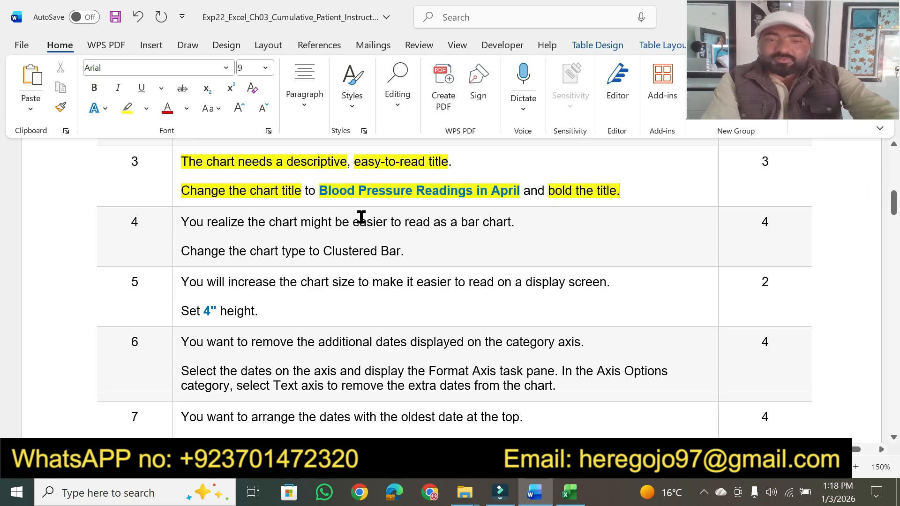
- Copy "Blood Pressure Readings in April" from the Word instructions and paste it over the chart's placeholder title in Excel
left_click_drag(320, 193, 516, 194)
key("ctrl+c")
key("alt+Tab")
left_click(197, 194)
double_click(197, 193)
triple_click(197, 193)
key("ctrl+v")
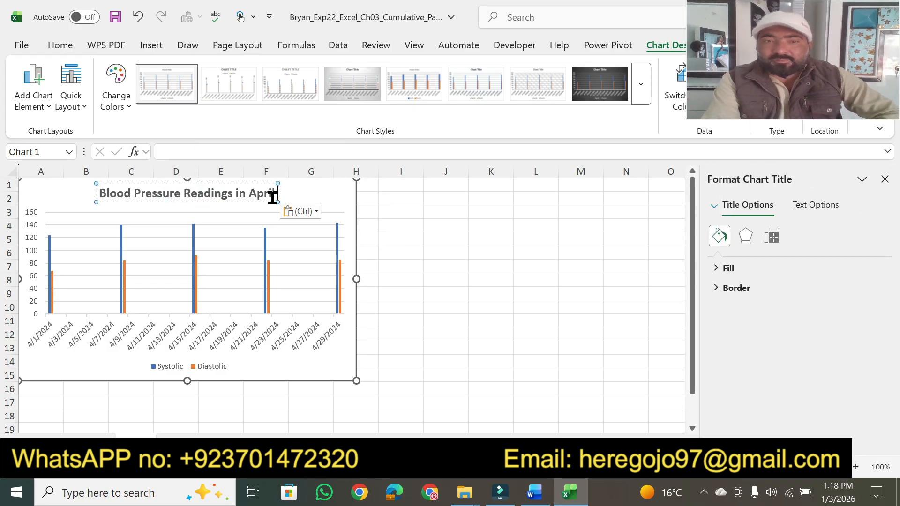
- Strip the source formatting from the pasted chart title and make the title bold
left_click(297, 211)
left_click(332, 252)
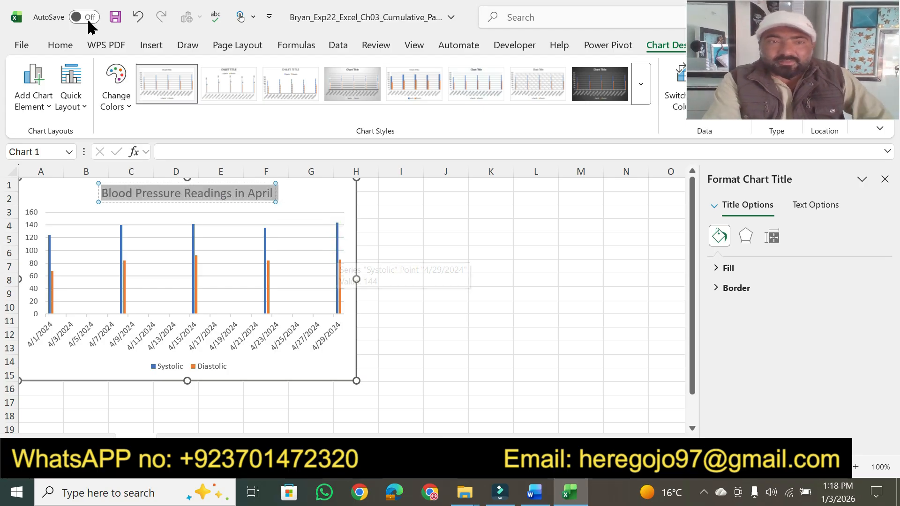
left_click(66, 49)
left_click(108, 87)
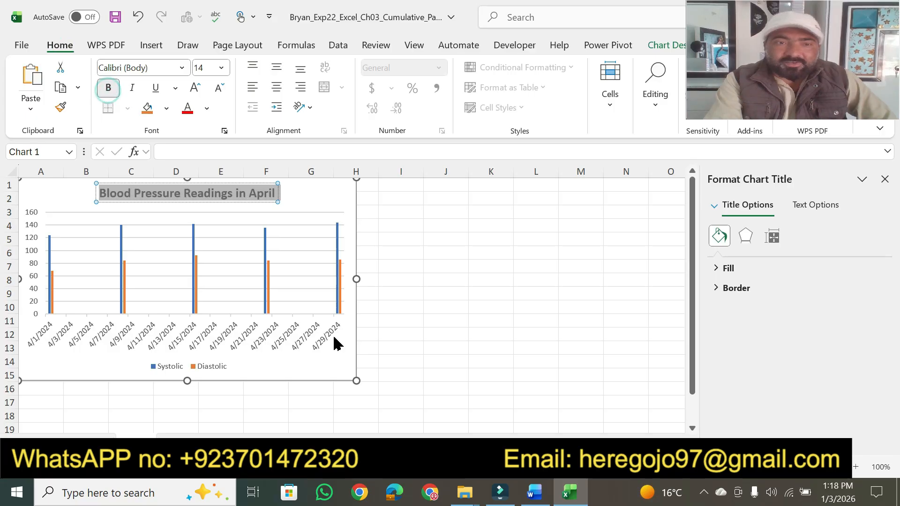
- Return to the Word instructions and highlight the points possible for step 3 in yellow
left_click(535, 492)
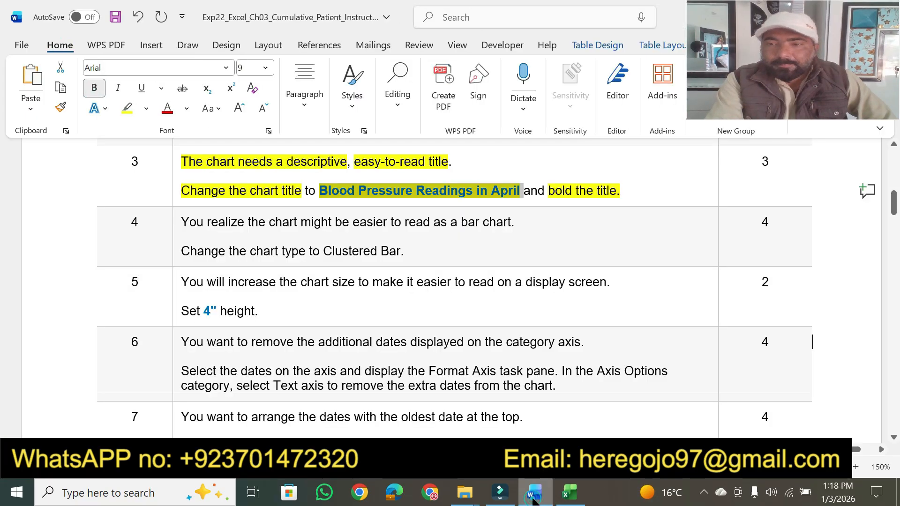
left_click(649, 193)
left_click(126, 110)
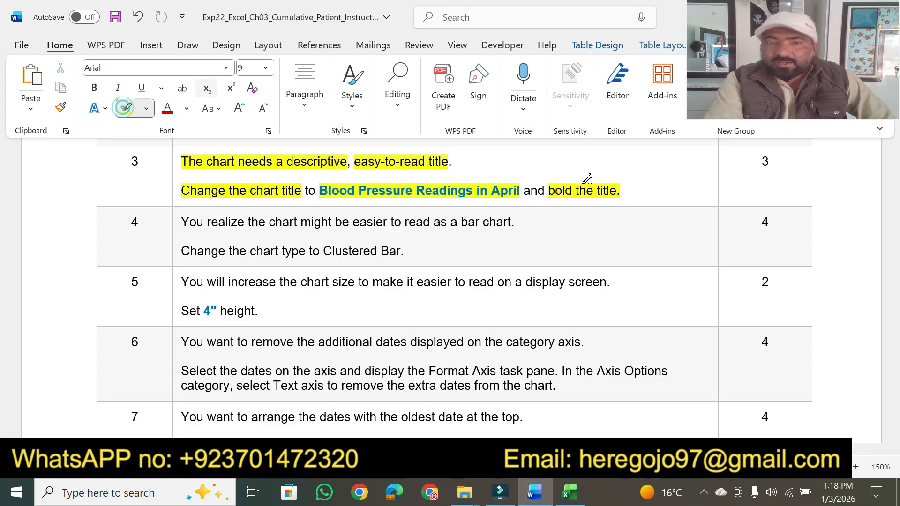
left_click_drag(759, 162, 770, 162)
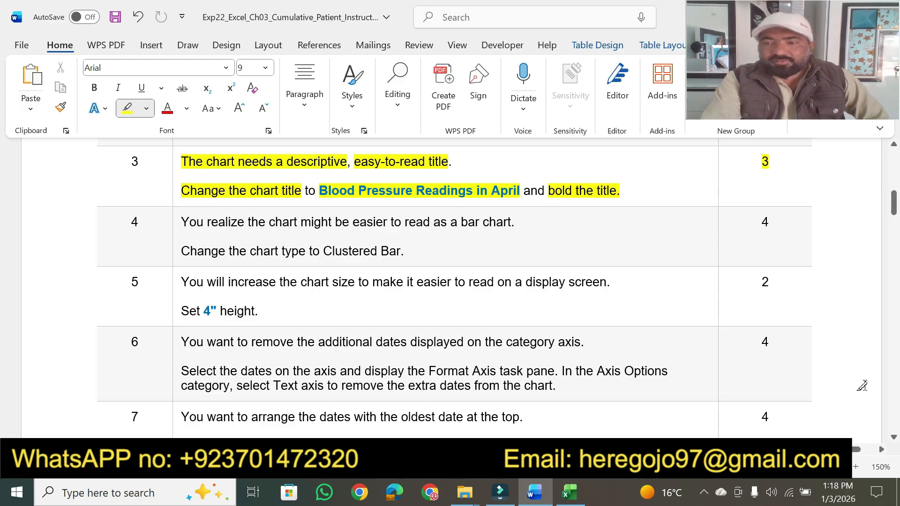
- Highlight step 4's sentences about the chart being easier to read as a bar chart and changing its type to Clustered Bar
left_click(894, 439)
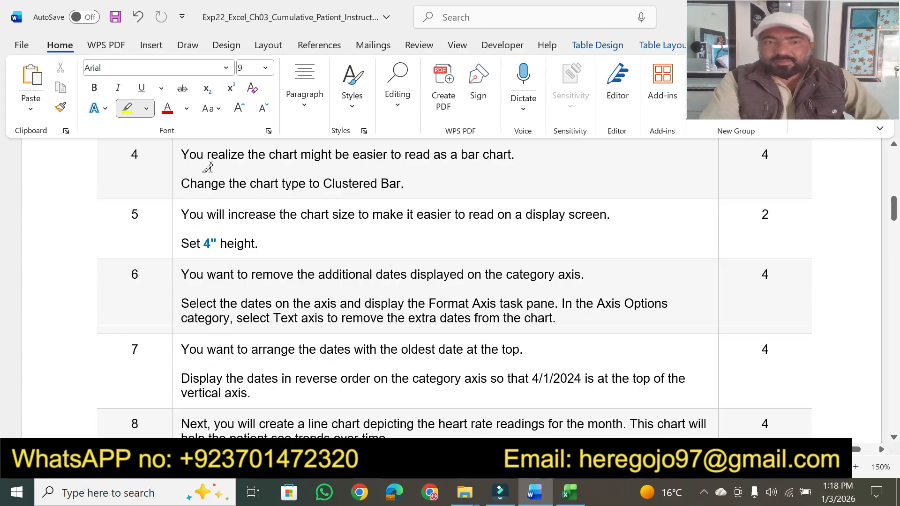
left_click_drag(184, 154, 346, 153)
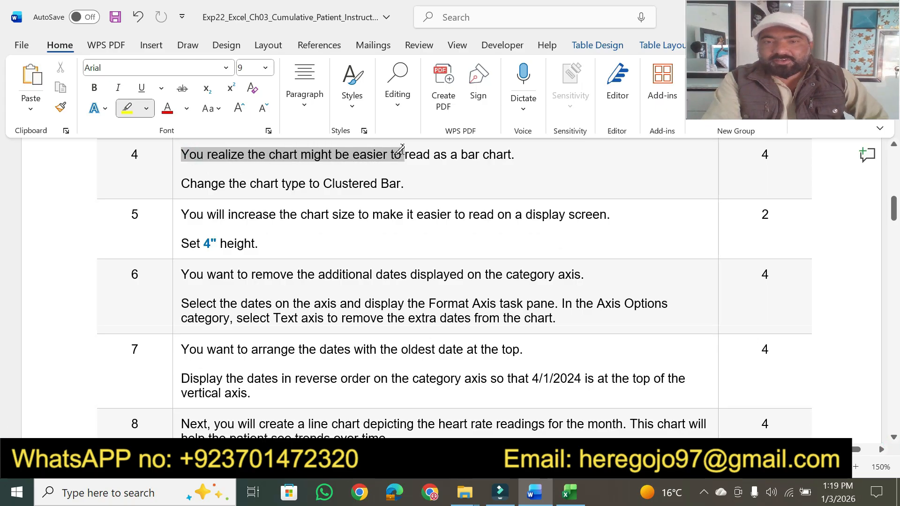
left_click_drag(495, 154, 526, 155)
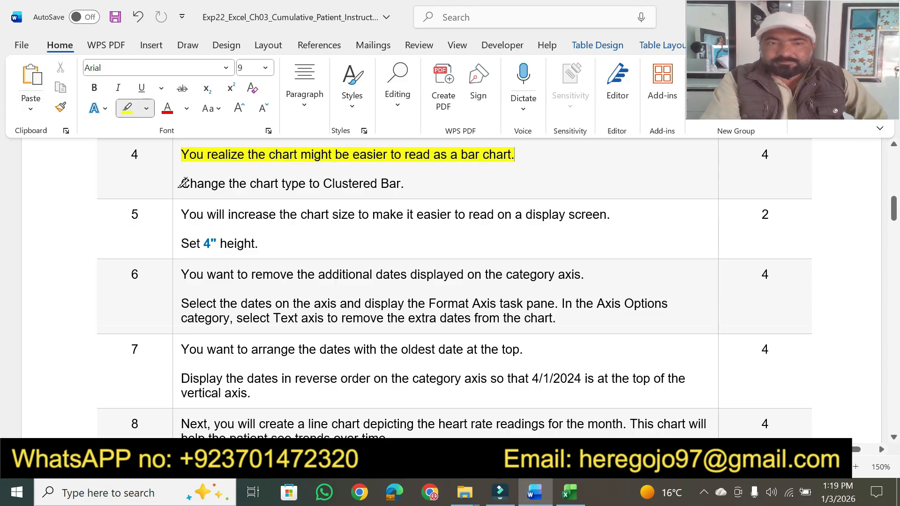
left_click_drag(184, 183, 401, 183)
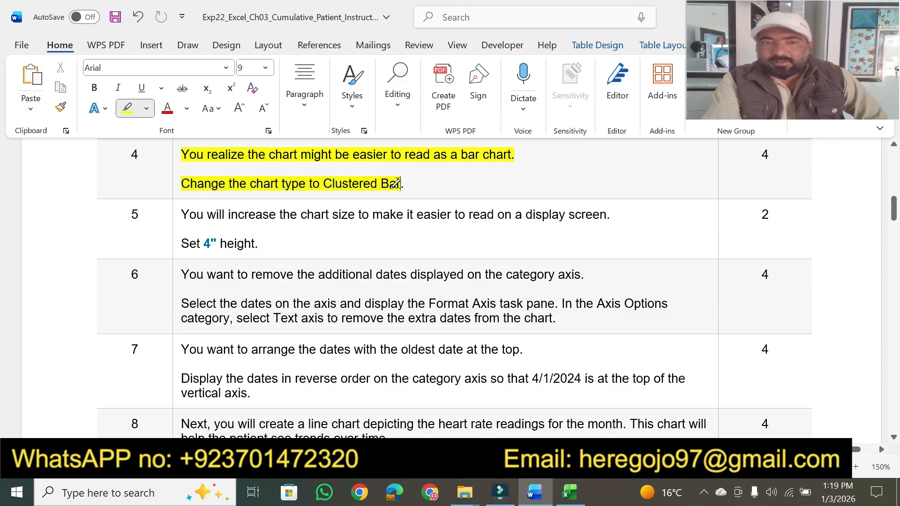
- Switch to Excel and change the blood pressure chart's type to Clustered Bar
left_click(580, 503)
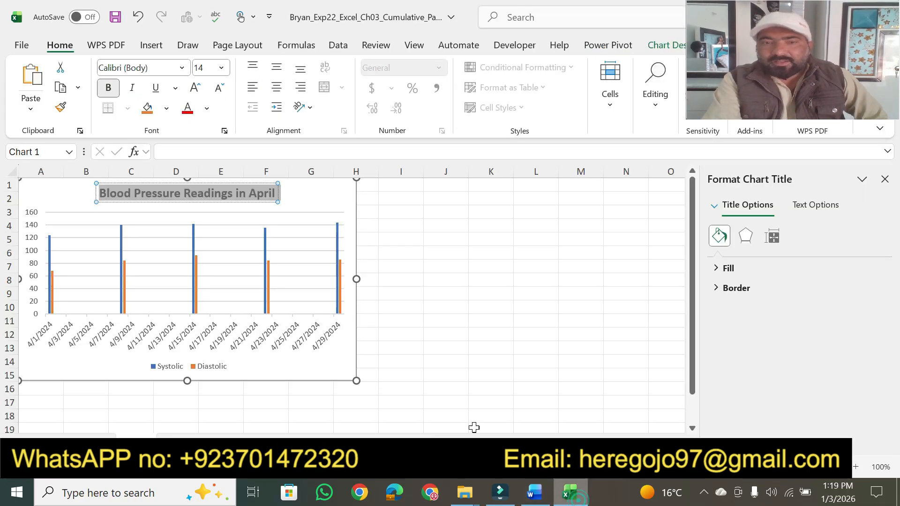
left_click(331, 192)
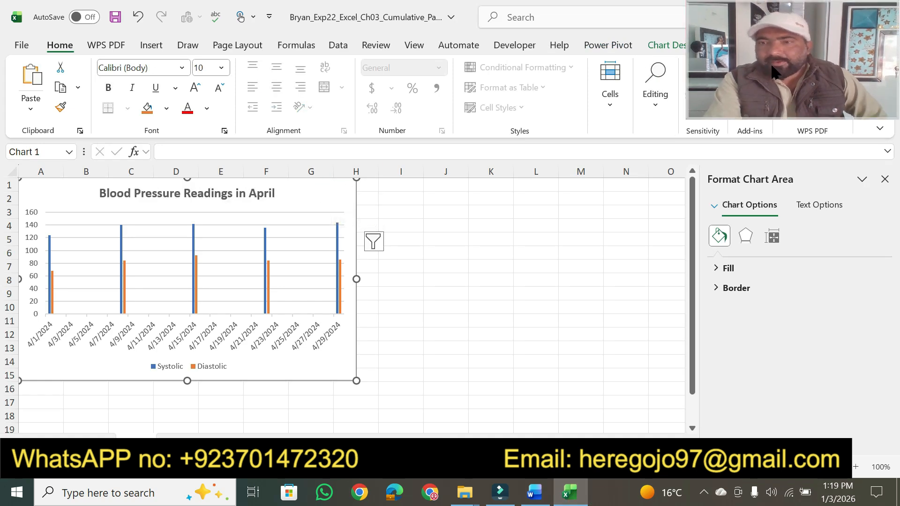
left_click(686, 47)
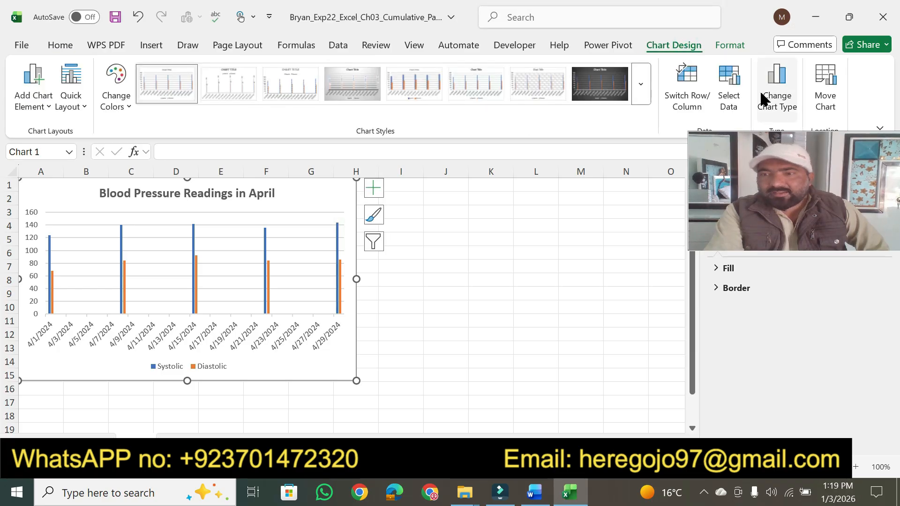
left_click(777, 97)
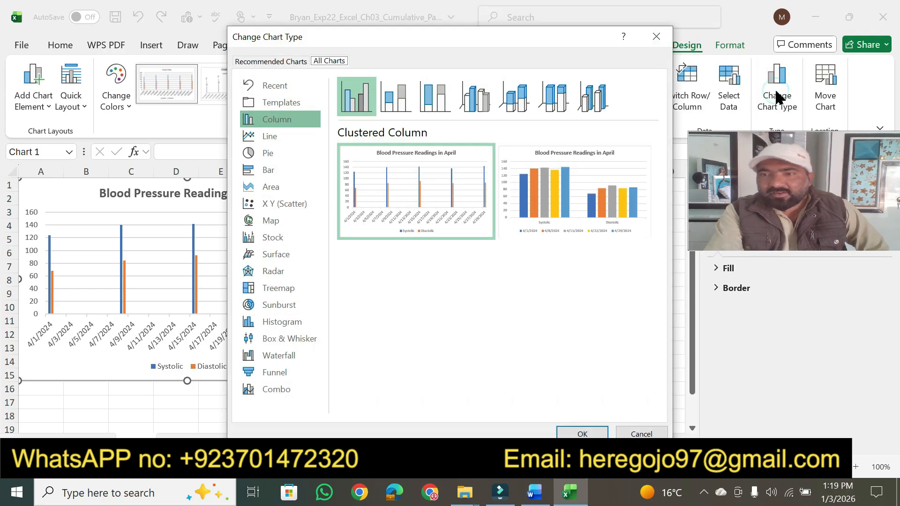
left_click(300, 170)
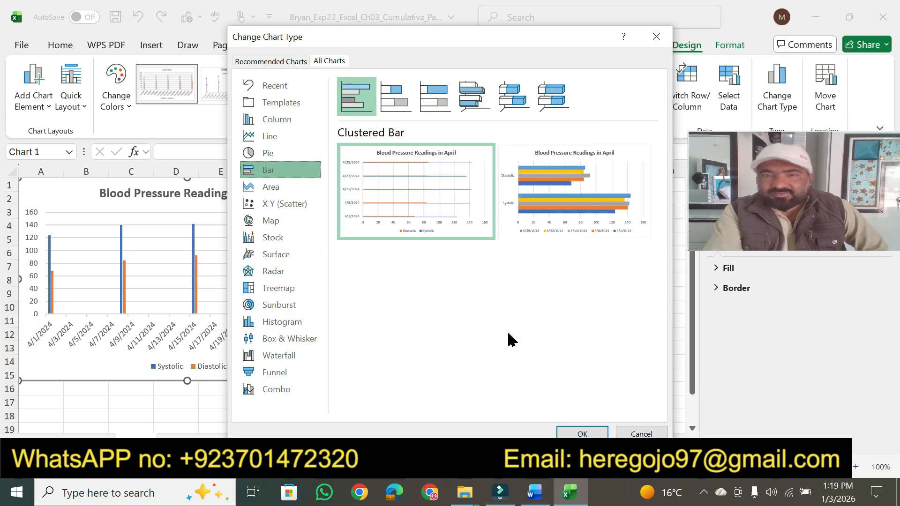
left_click(582, 434)
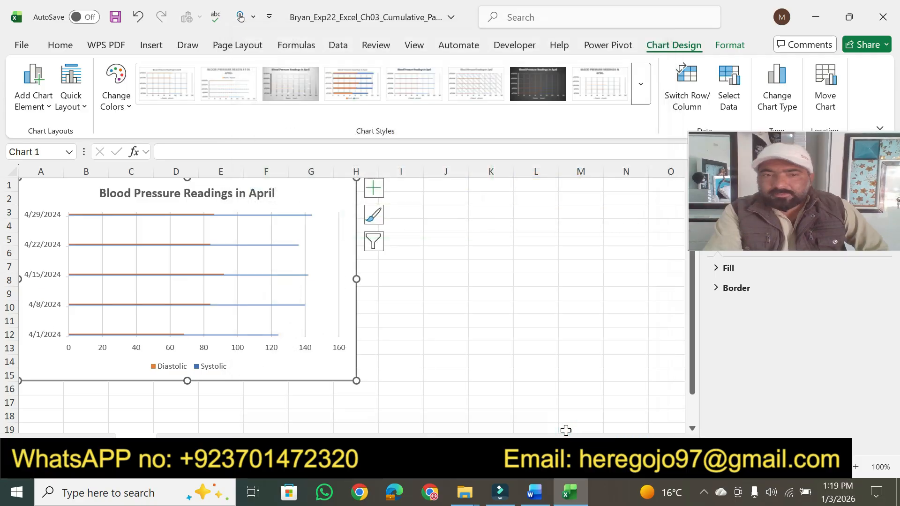
- Go back to the Word instructions and highlight step 4's points possible in yellow
left_click(535, 498)
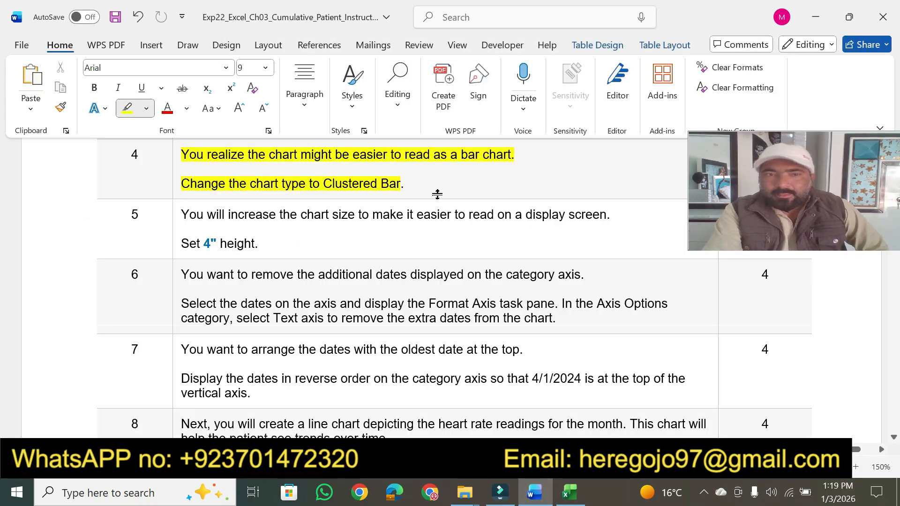
left_click_drag(793, 190, 783, 69)
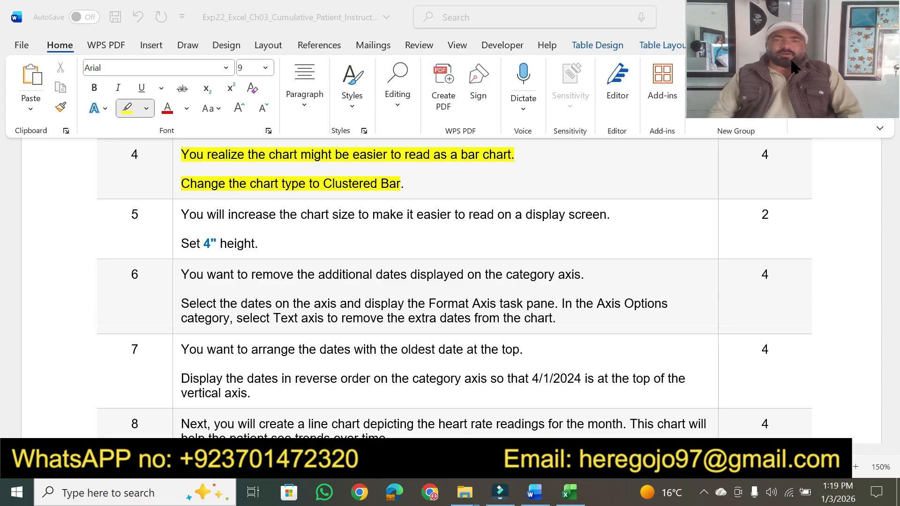
left_click(764, 157)
left_click(766, 155)
double_click(773, 155)
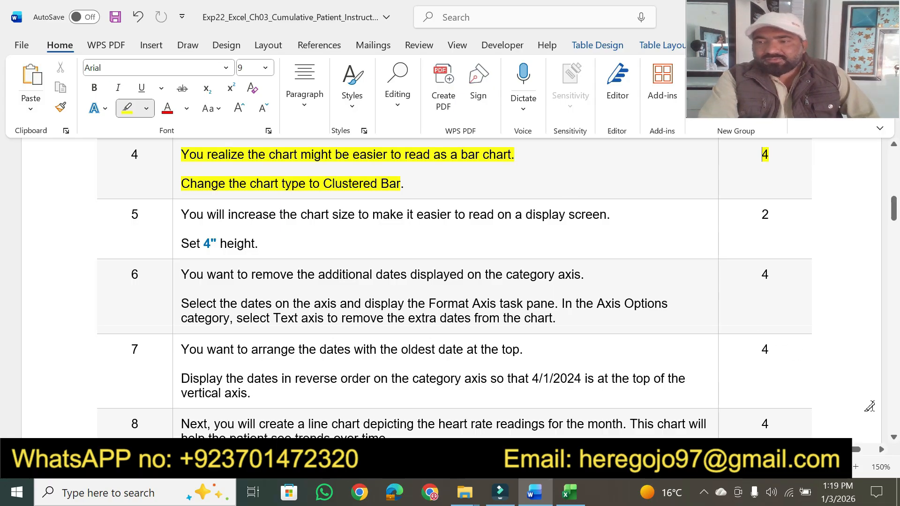
- Highlight step 5's phrases about increasing the chart size for easier reading on a display screen and setting a 4" height
left_click(894, 437)
left_click(894, 438)
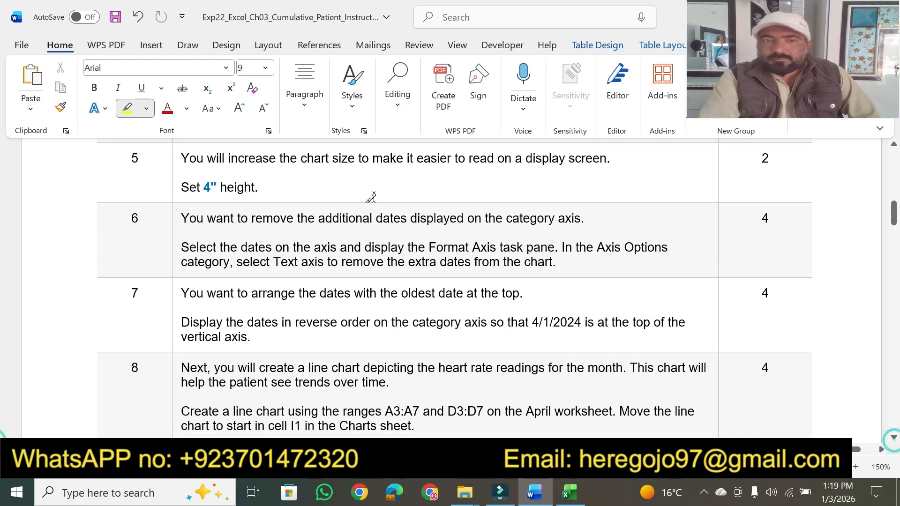
left_click_drag(193, 158, 615, 157)
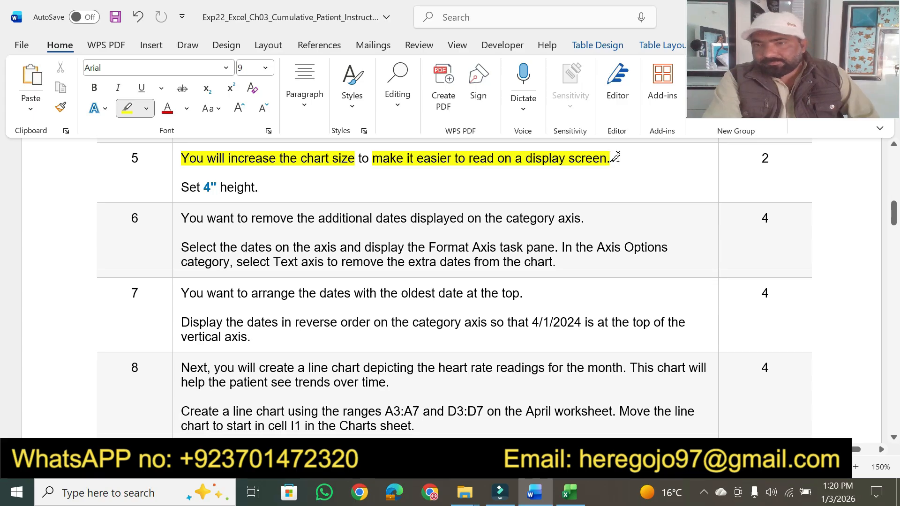
left_click_drag(183, 185, 253, 185)
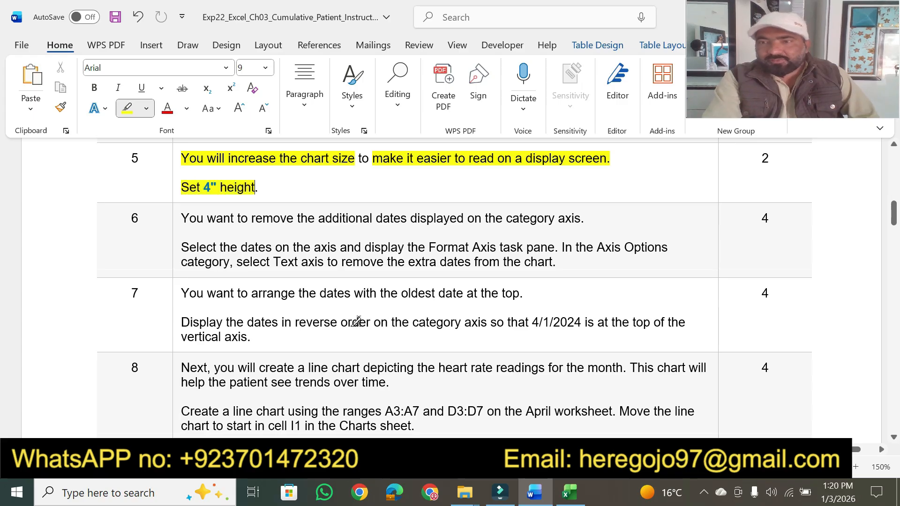
- Set the height of the blood pressure chart in Excel to 4" and deselect the chart
left_click(570, 493)
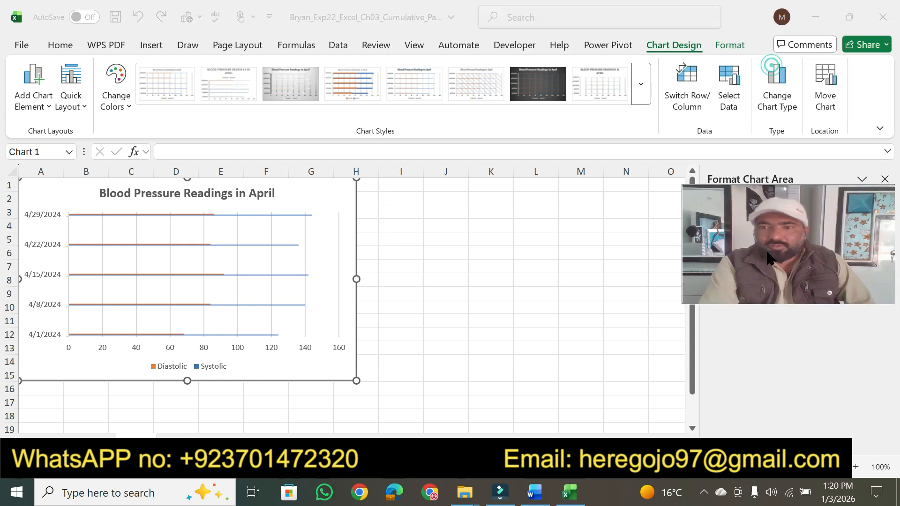
left_click(341, 202)
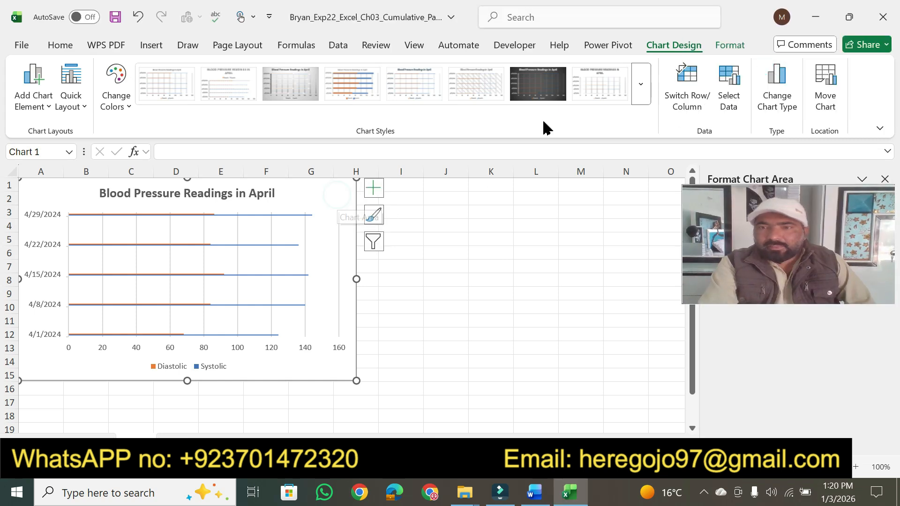
left_click(729, 45)
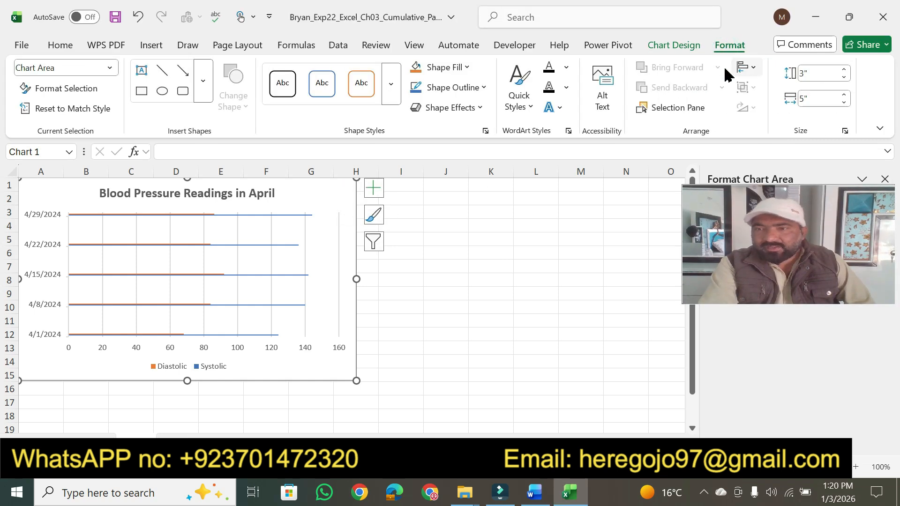
left_click(803, 74)
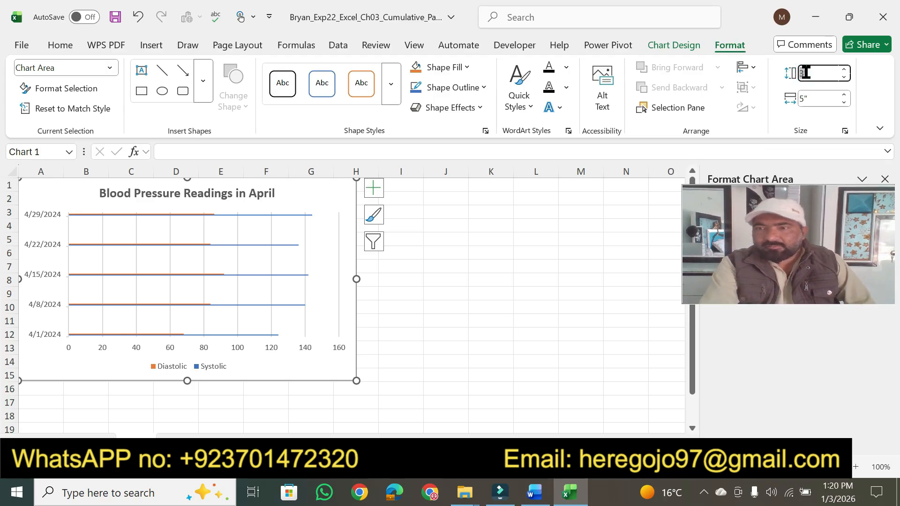
left_click(803, 73)
key("BackSpace")
type("4")
key("Return")
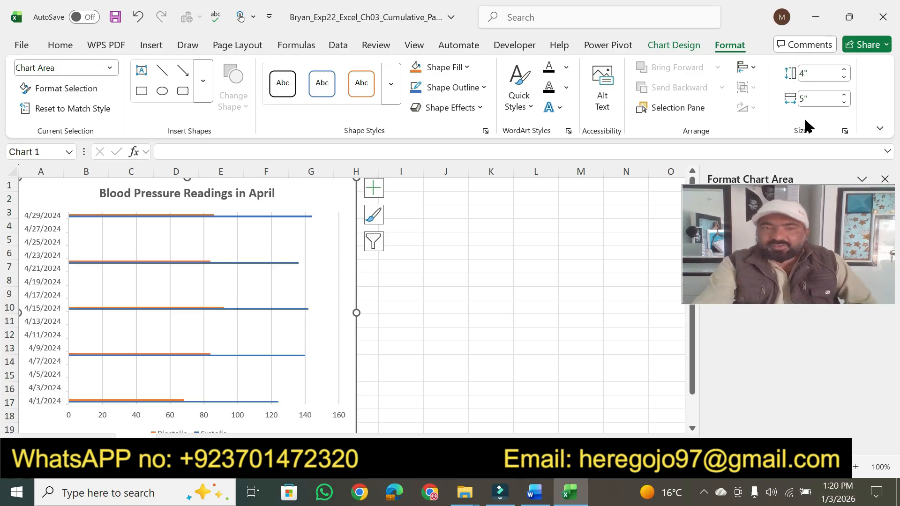
left_click(596, 238)
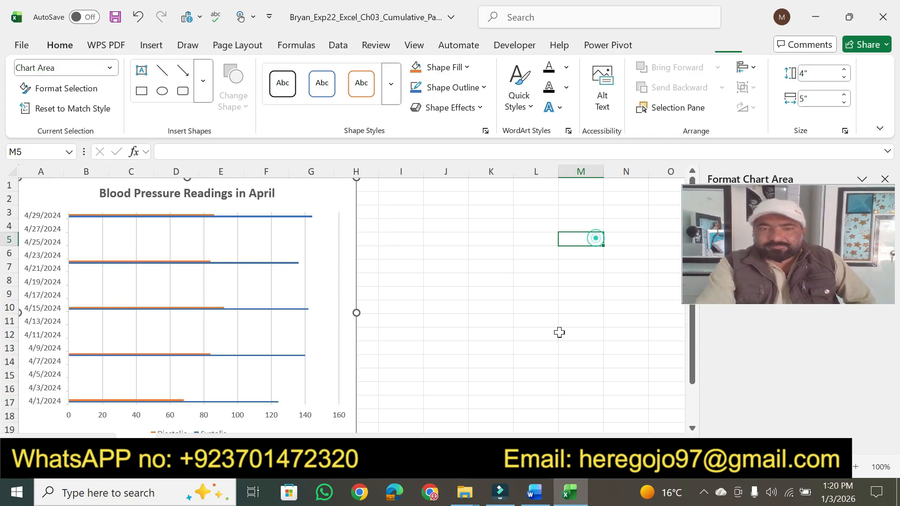
- In the Word instructions, highlight step 5's points and step 6's sentences on removing additional dates and displaying the Format Axis task pane
left_click(544, 496)
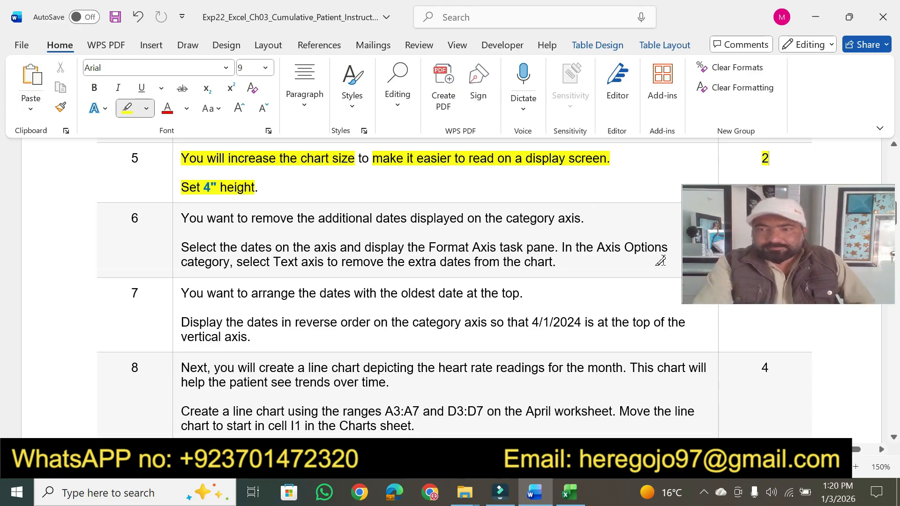
left_click_drag(807, 234, 814, 55)
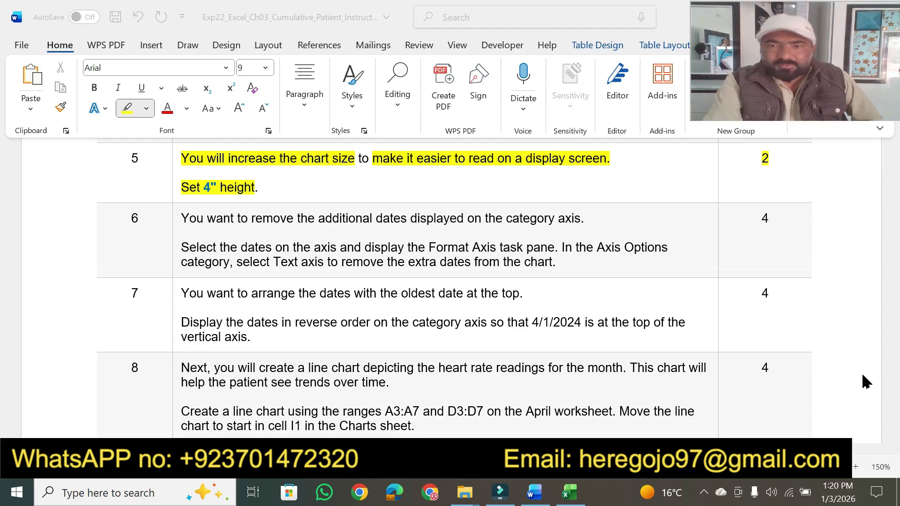
left_click(894, 445)
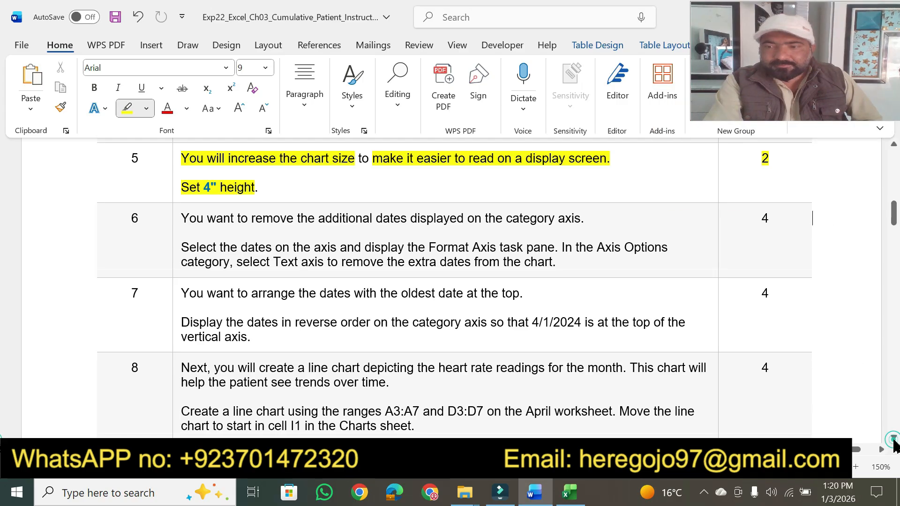
scroll(895, 443, "down", 2)
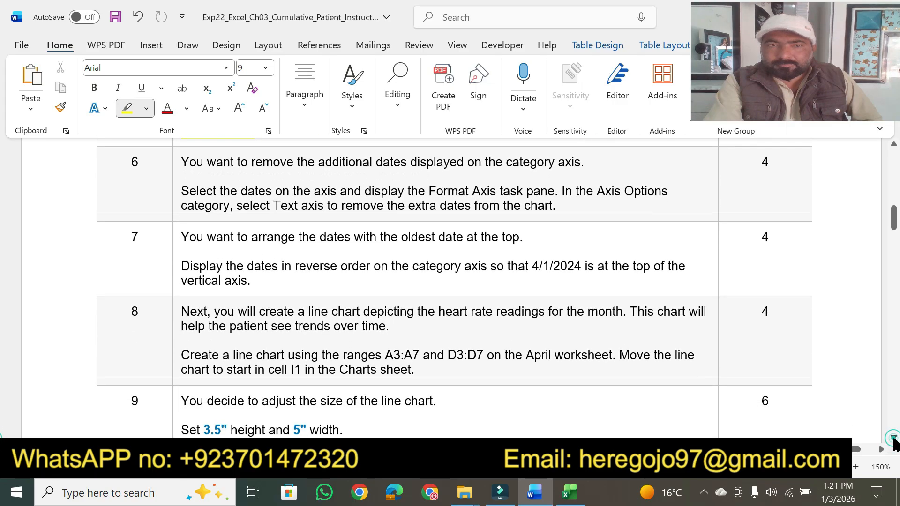
left_click_drag(185, 159, 577, 163)
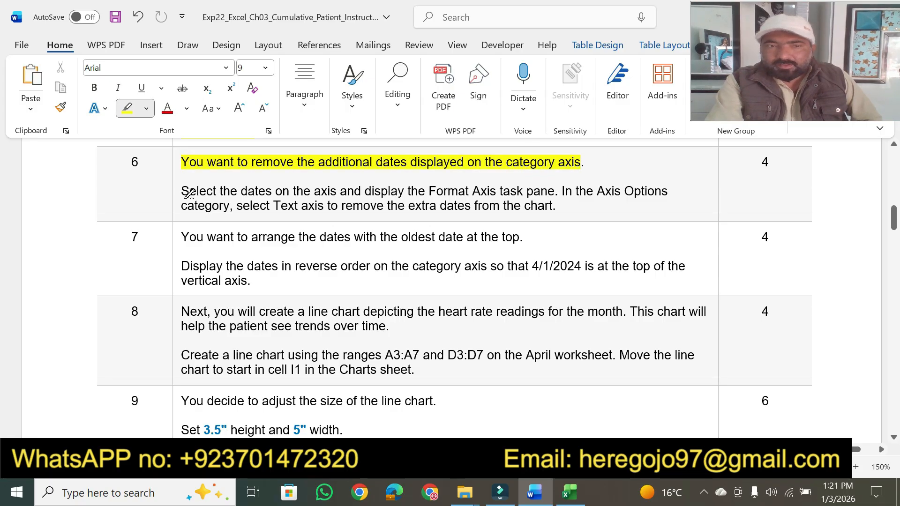
mouse_move(182, 192)
left_mouse_down()
mouse_move(569, 189)
mouse_move(557, 191)
left_mouse_up()
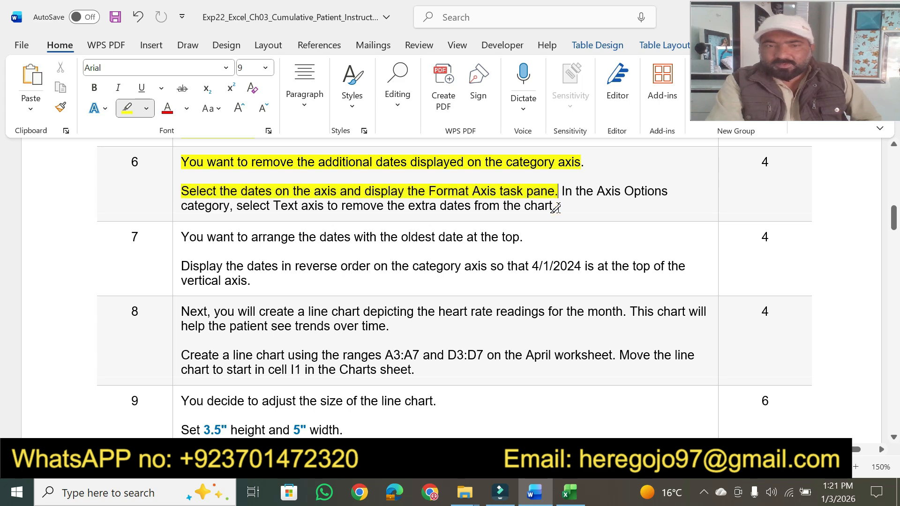
- Switch to Excel and select the blood pressure chart's category-axis dates to display the Format Axis task pane
left_click(570, 492)
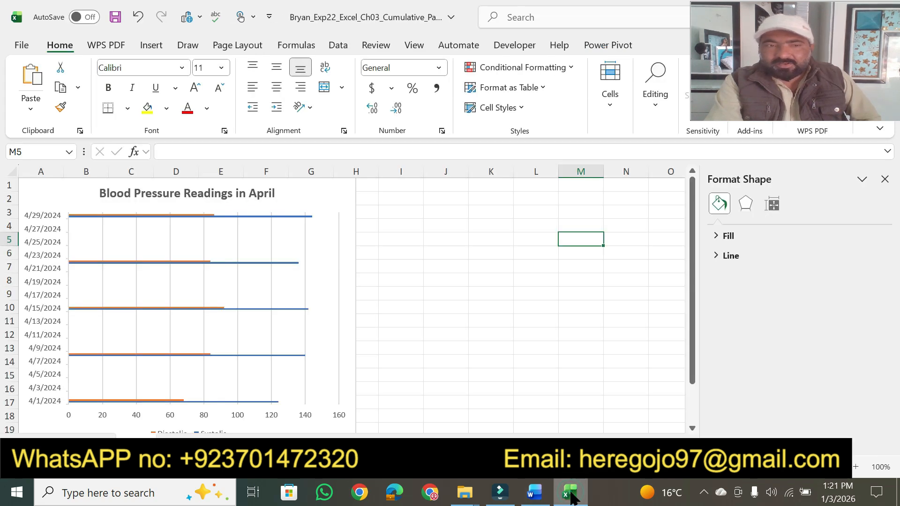
left_click(38, 265)
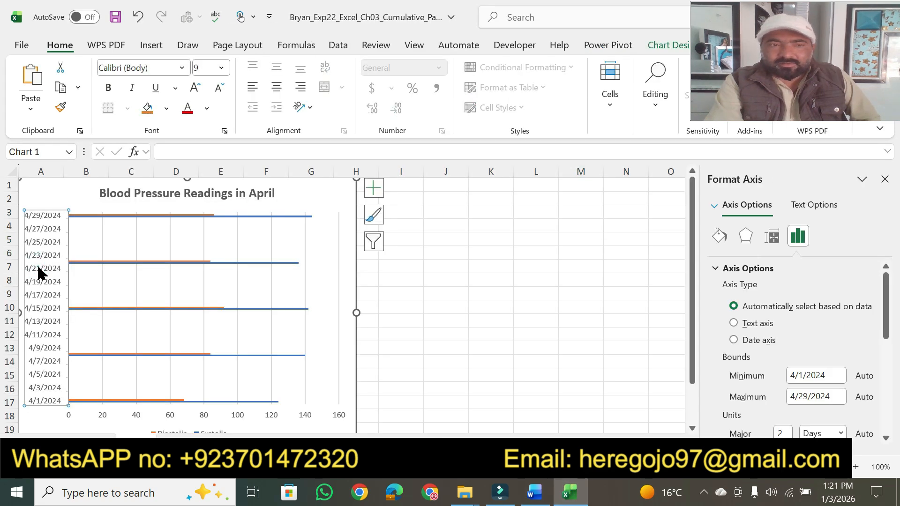
- In the Word instructions, highlight step 6's phrases about the Axis Options category and selecting Text axis to remove the extra dates
left_click(539, 490)
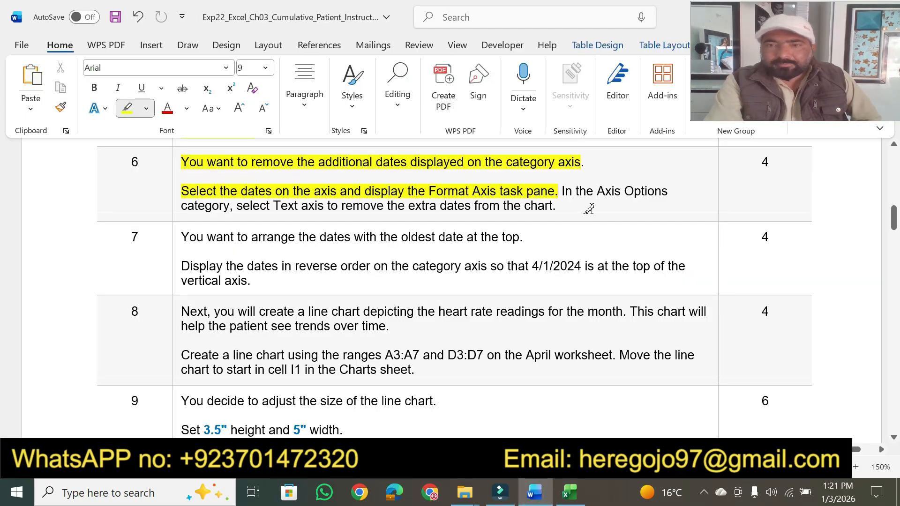
left_click_drag(596, 192, 668, 192)
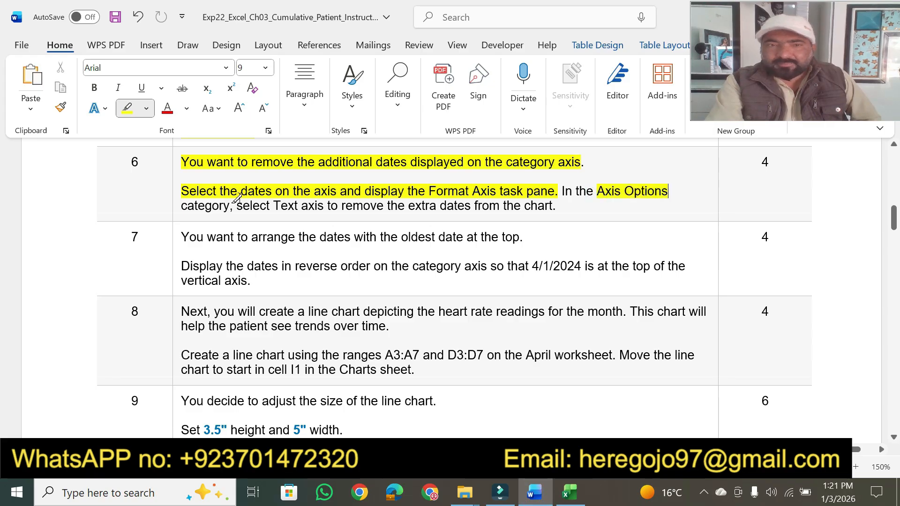
mouse_move(182, 206)
left_mouse_down()
mouse_move(230, 207)
mouse_move(177, 210)
left_mouse_up()
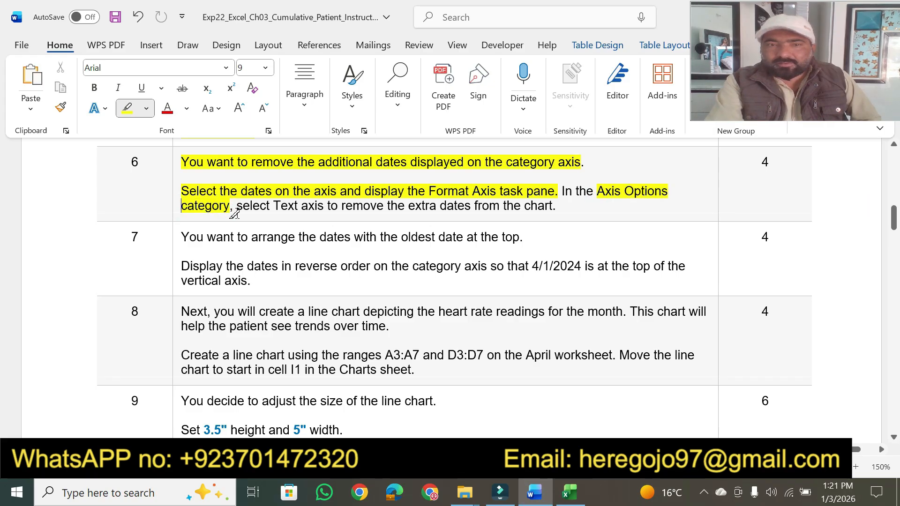
left_click_drag(269, 202, 556, 206)
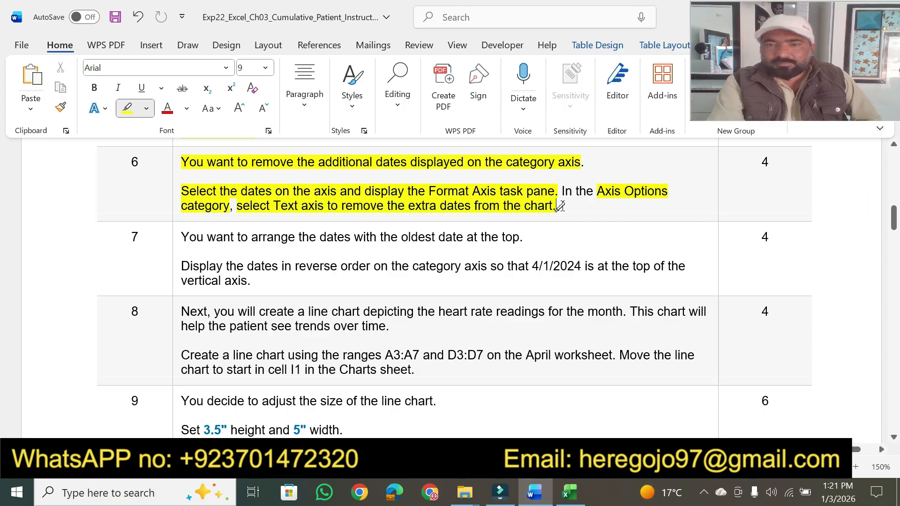
- In Excel, set the blood pressure chart's category axis type to Text axis
left_click(569, 493)
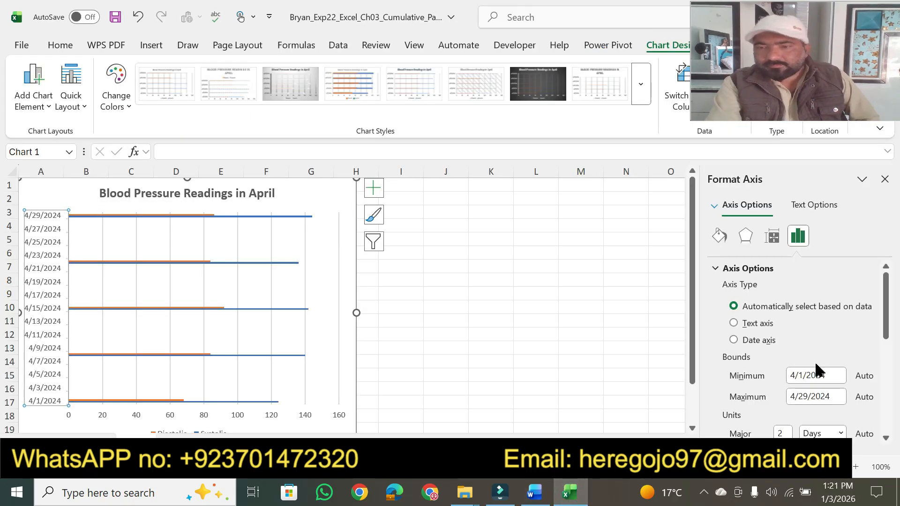
mouse_move(888, 331)
left_mouse_down()
mouse_move(882, 424)
mouse_move(888, 328)
left_mouse_up()
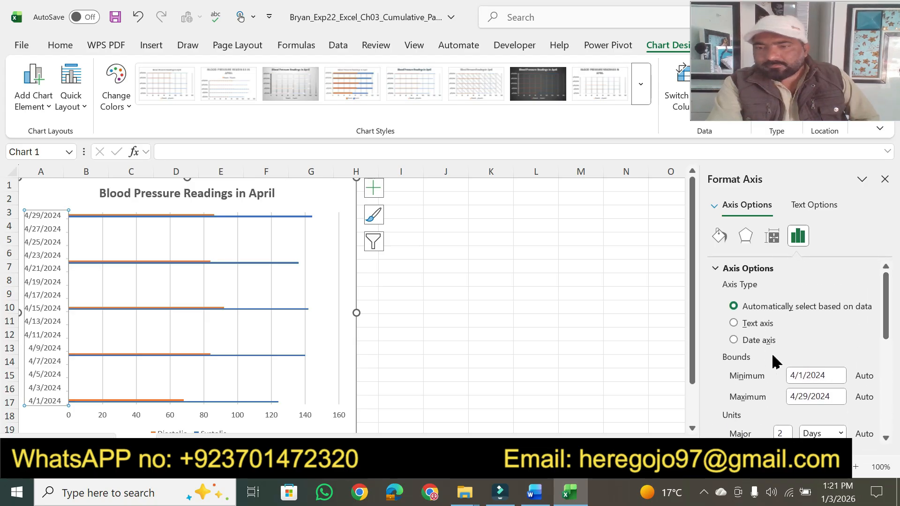
left_click(540, 495)
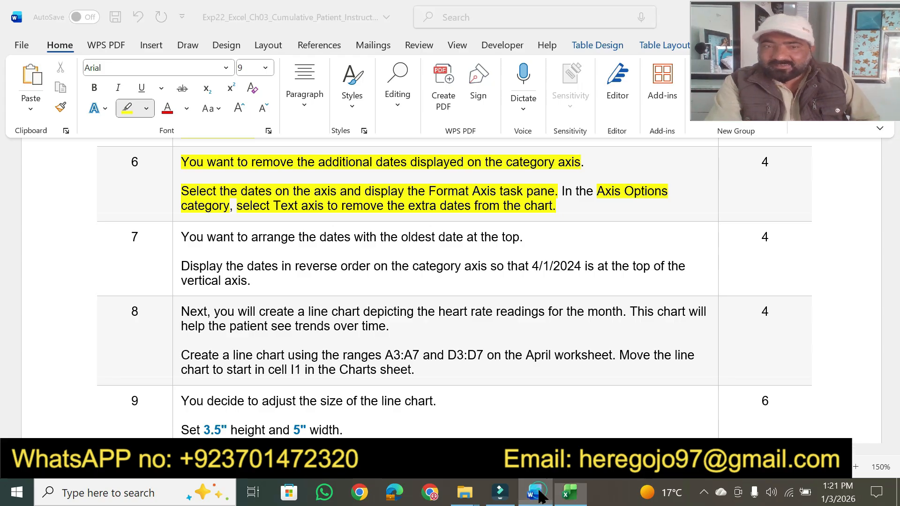
left_click(570, 492)
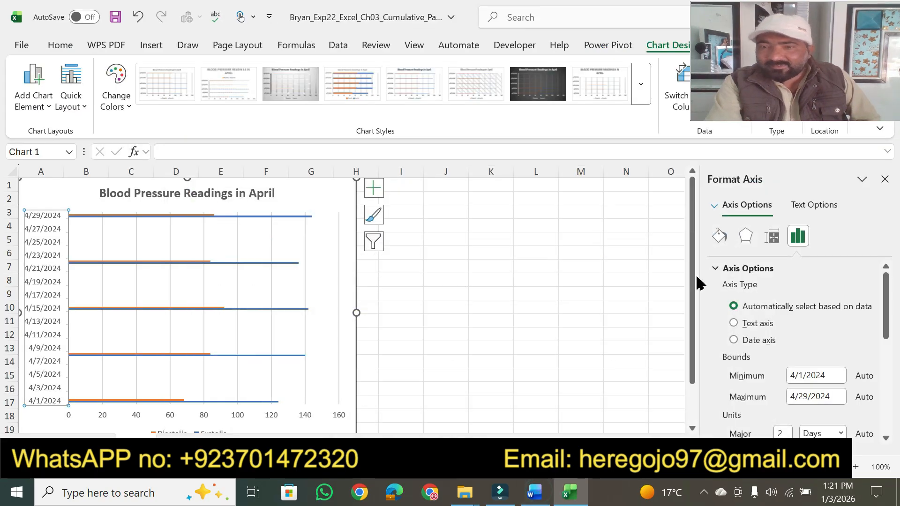
left_click(734, 324)
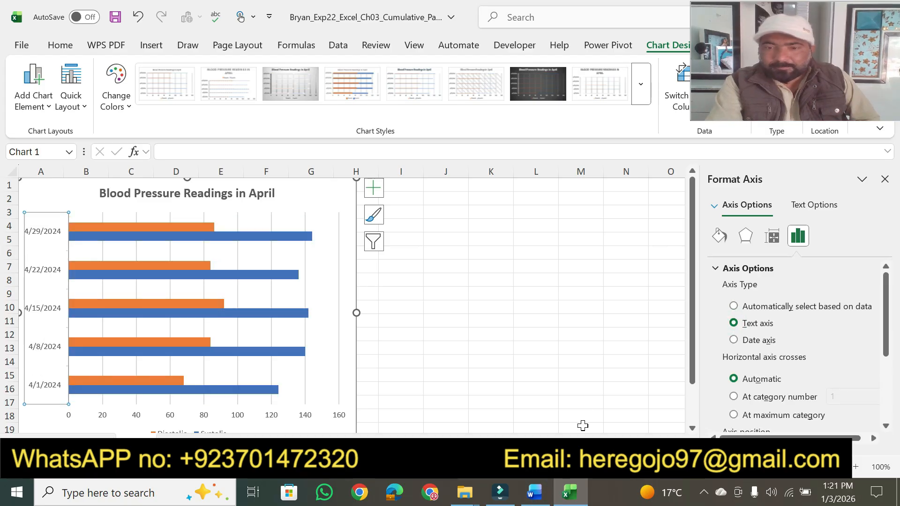
- Highlight step 6's points in the Word instructions, then close the Format Axis task pane in Excel
left_click(535, 492)
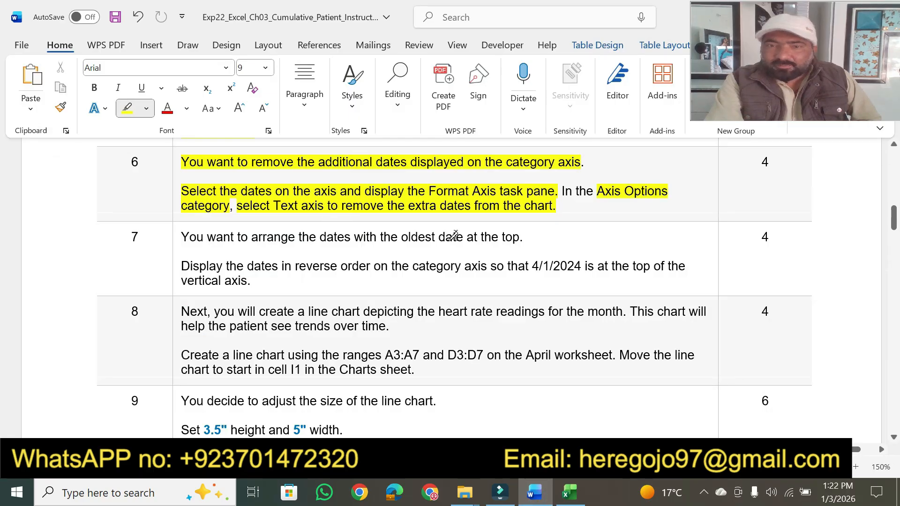
left_click(570, 492)
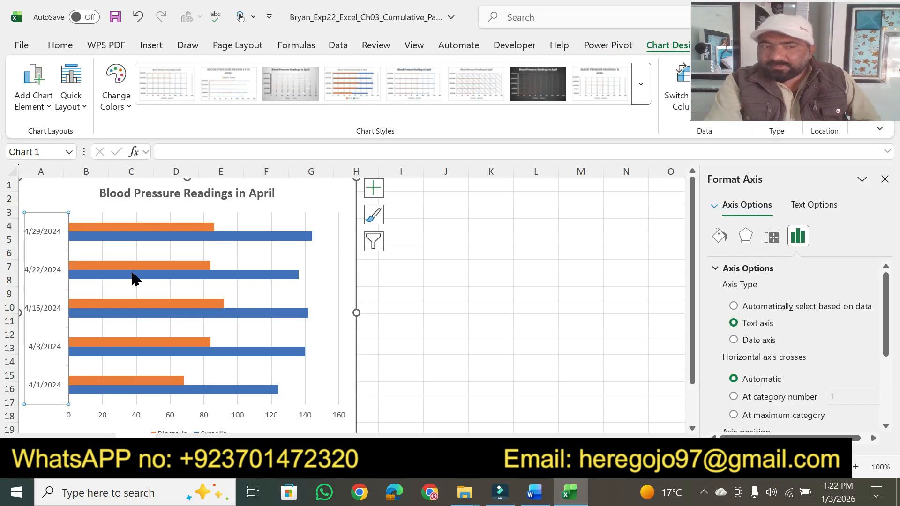
mouse_move(207, 319)
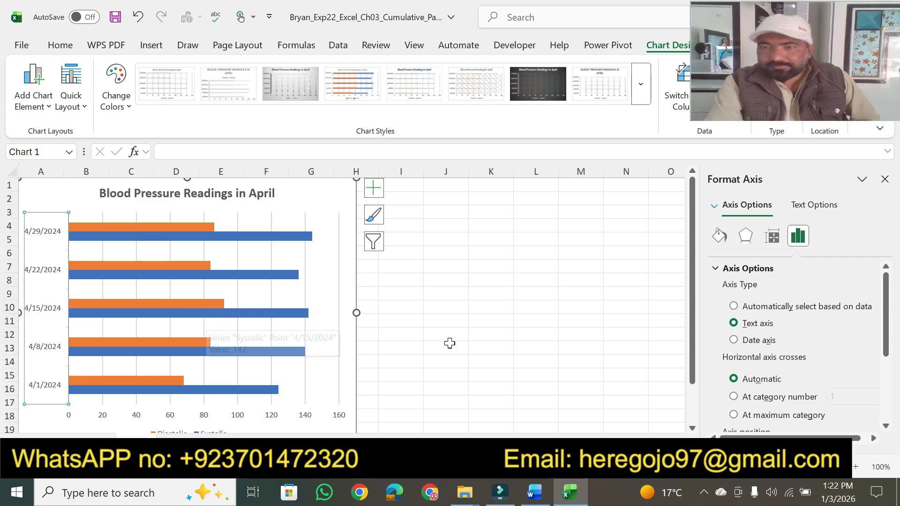
left_click(535, 499)
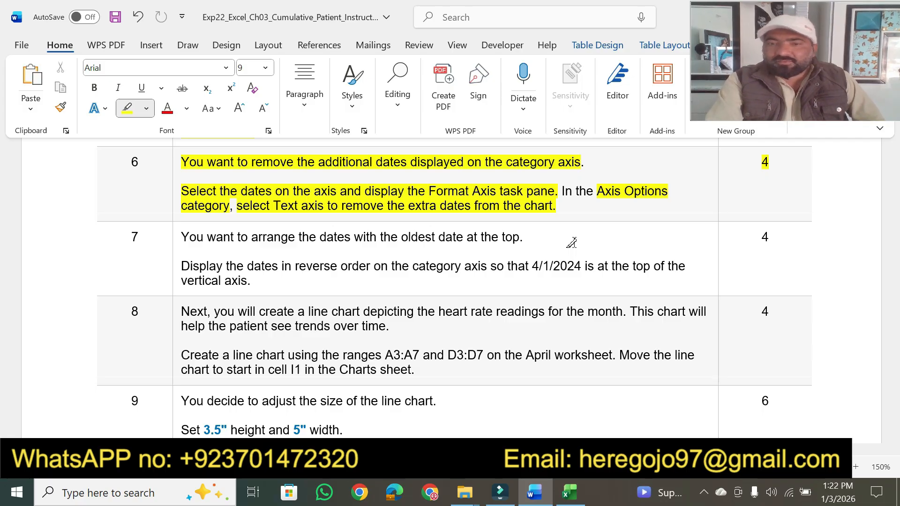
left_click(580, 496)
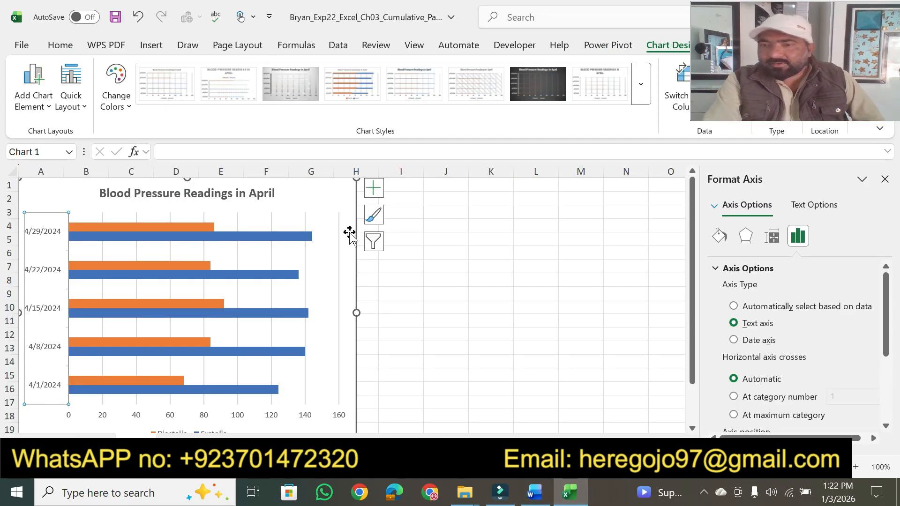
left_click(885, 182)
- In the Word instructions, highlight step 7's phrases on putting the oldest date at the top and displaying the category-axis dates in reverse order
left_click(535, 495)
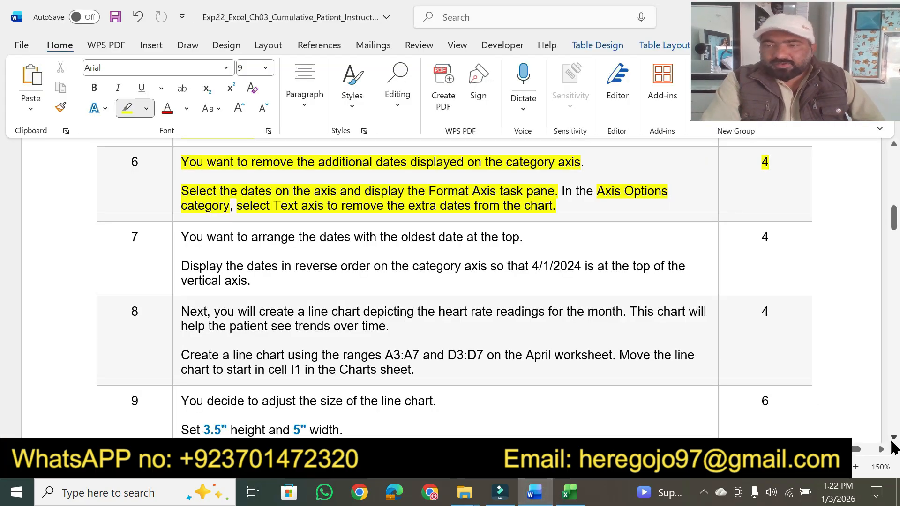
scroll(895, 441, "down", 5)
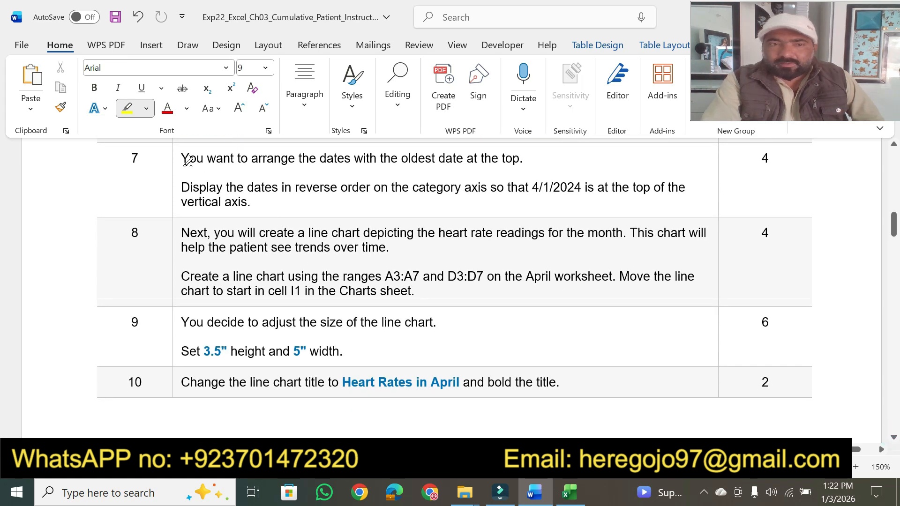
left_click_drag(183, 158, 516, 152)
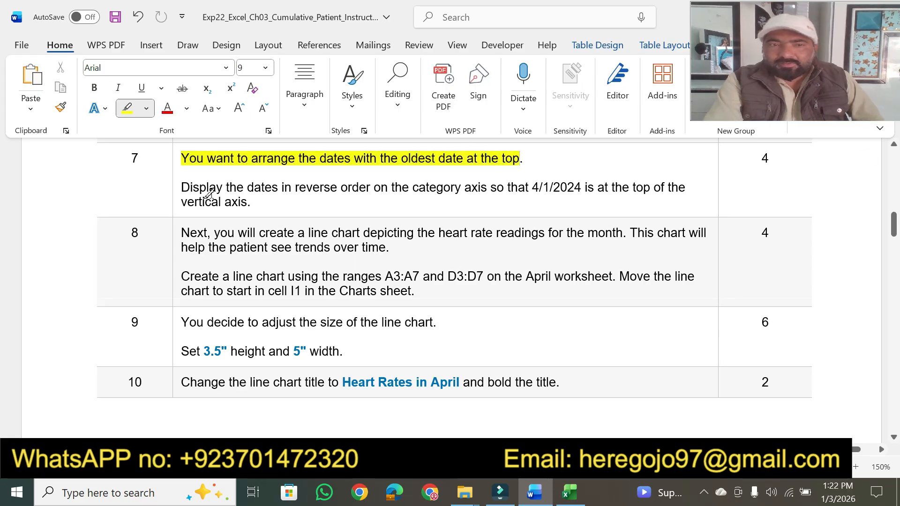
left_click_drag(181, 189, 650, 188)
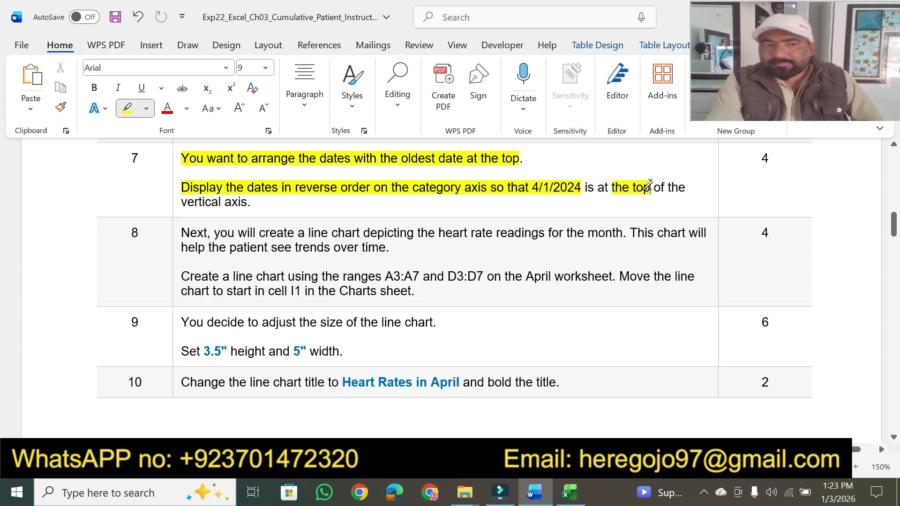
left_click_drag(183, 203, 252, 201)
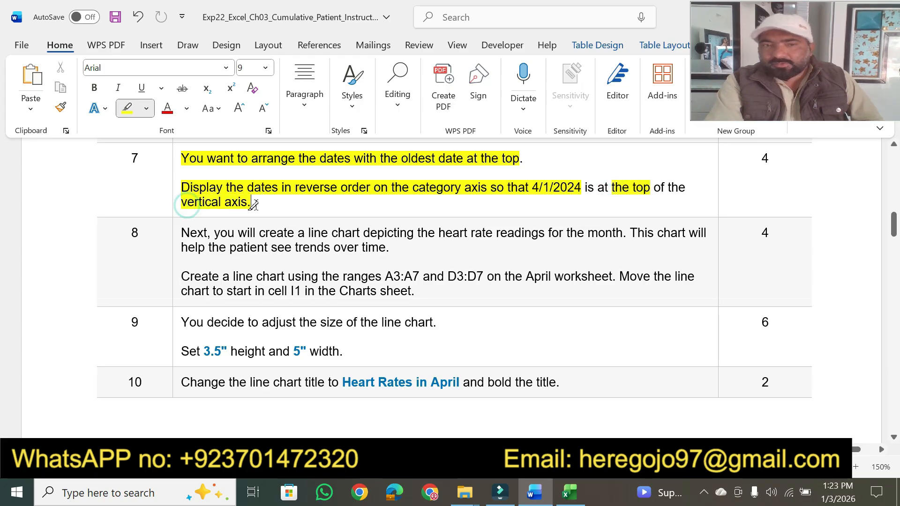
- Switch to Excel and look through the chart area's size, properties and effects options for a way to reverse the dates
left_click(569, 497)
left_click(46, 240)
double_click(43, 240)
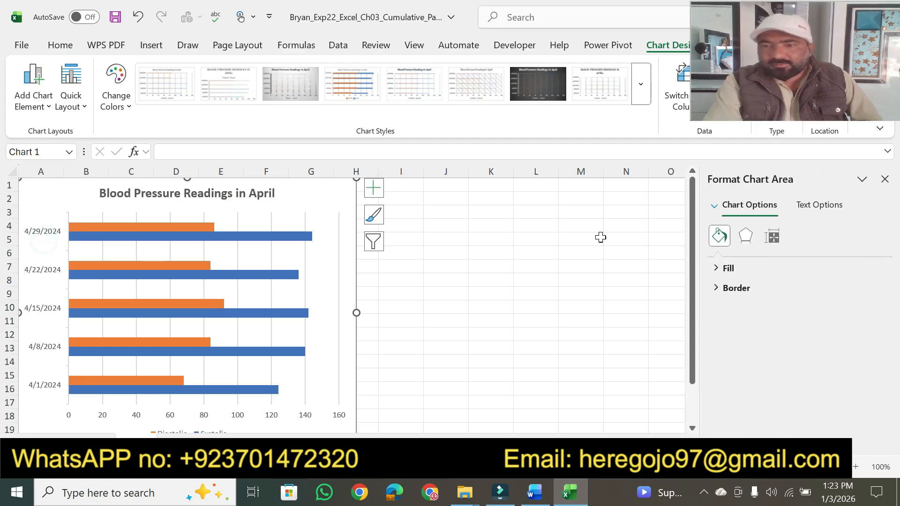
left_click(773, 236)
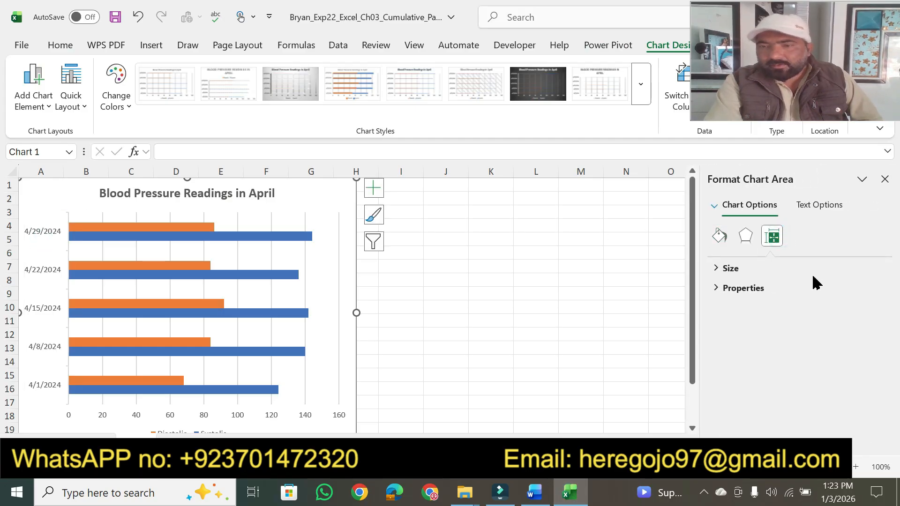
left_click(738, 268)
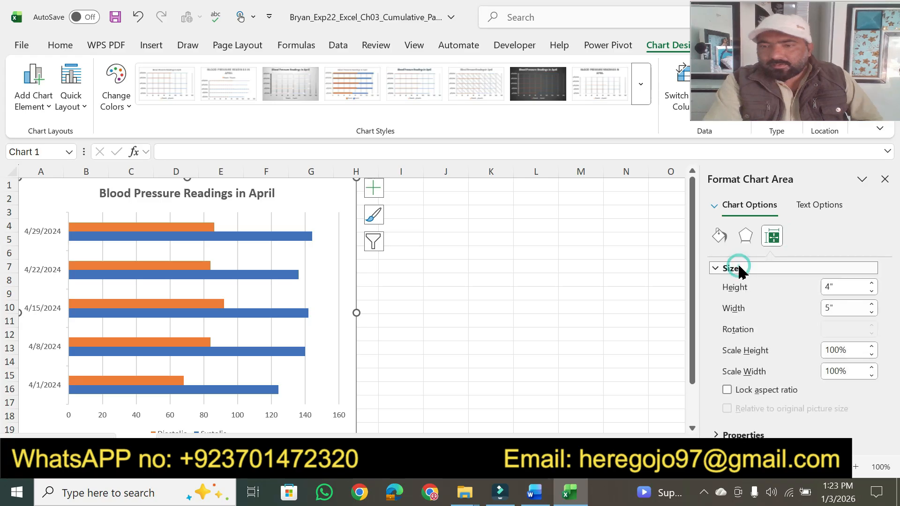
left_click(739, 268)
left_click(742, 288)
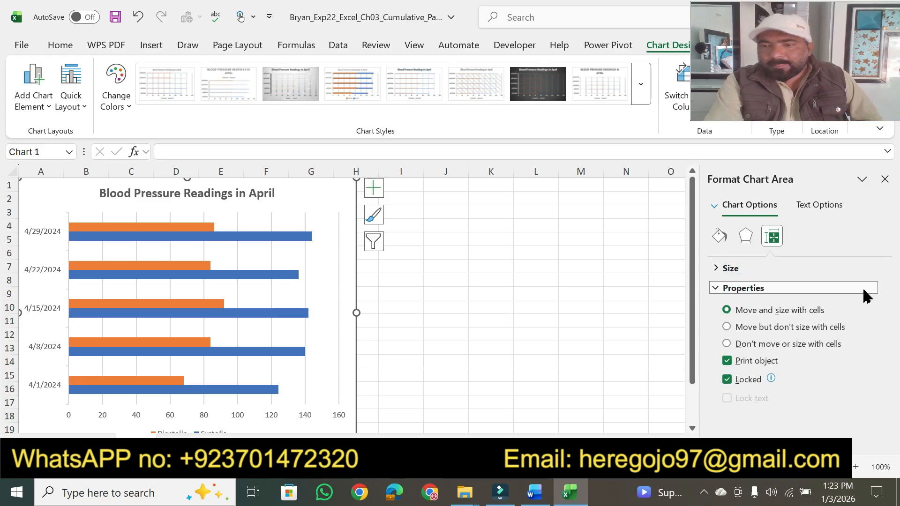
left_click(815, 214)
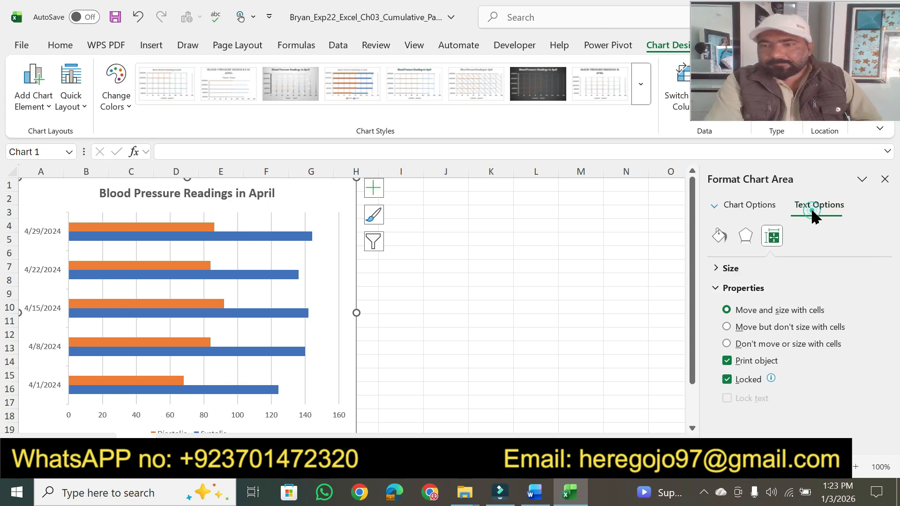
left_click(752, 207)
left_click(746, 237)
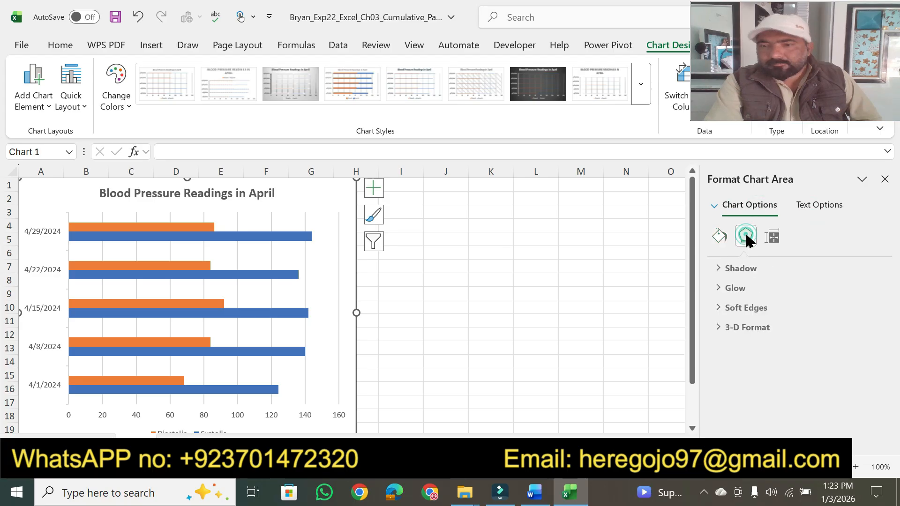
left_click(773, 239)
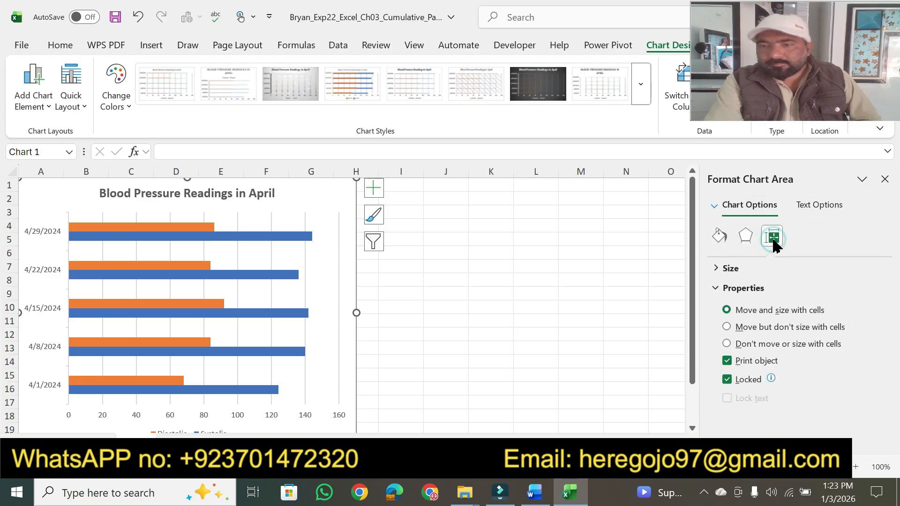
left_click(747, 268)
left_click(885, 180)
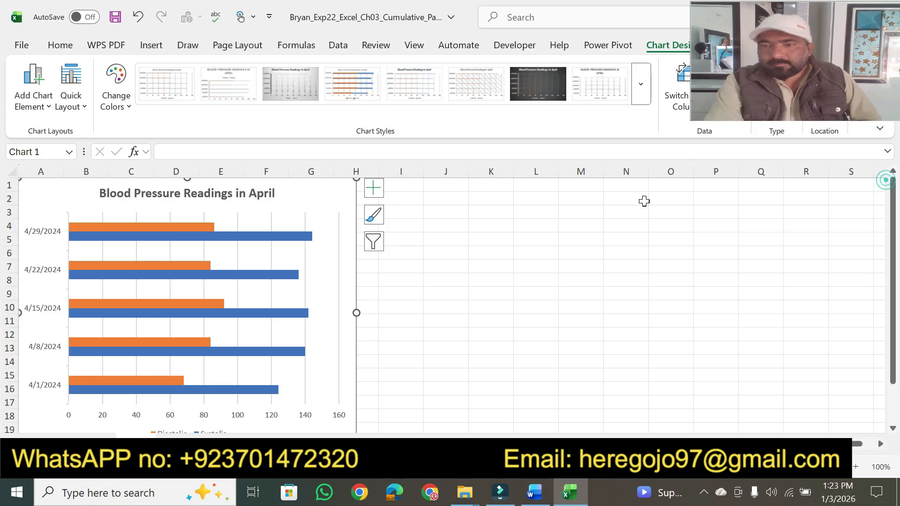
- Display the blood pressure chart's category-axis dates in reverse order and close the Format Axis task pane
double_click(55, 237)
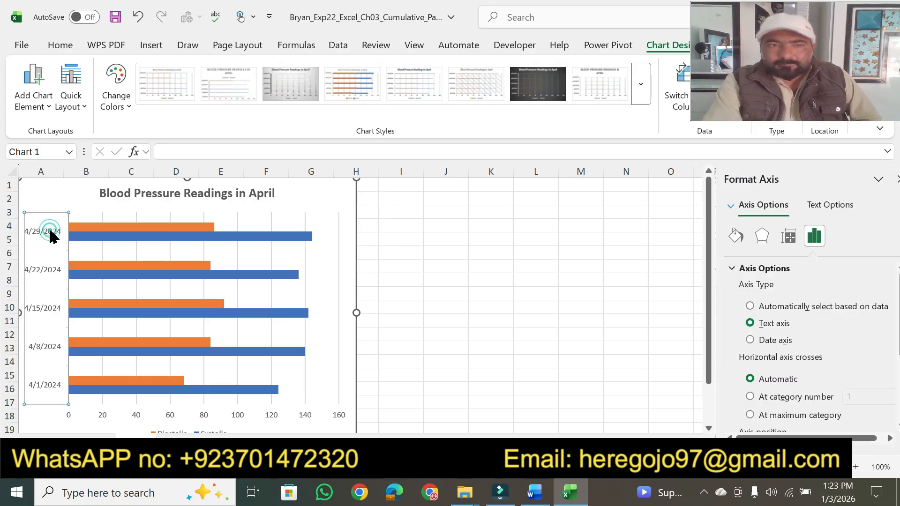
left_click_drag(888, 345, 879, 413)
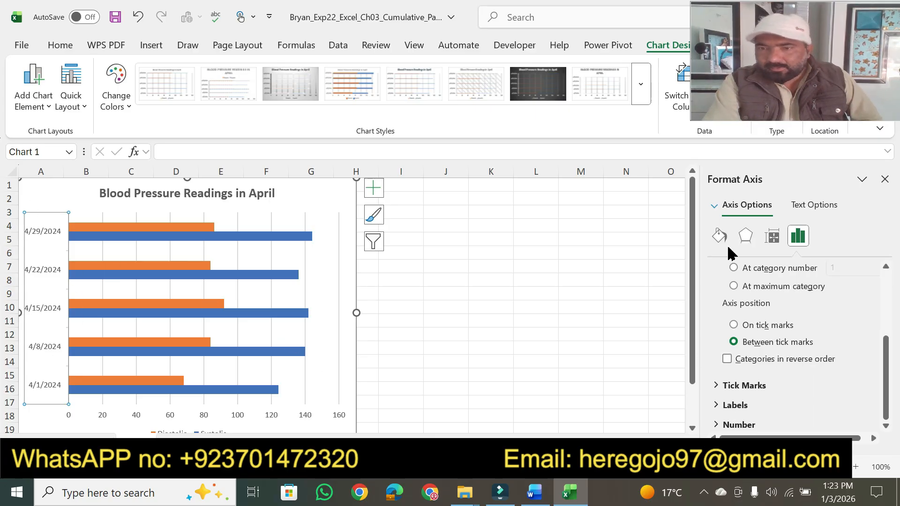
left_click(728, 359)
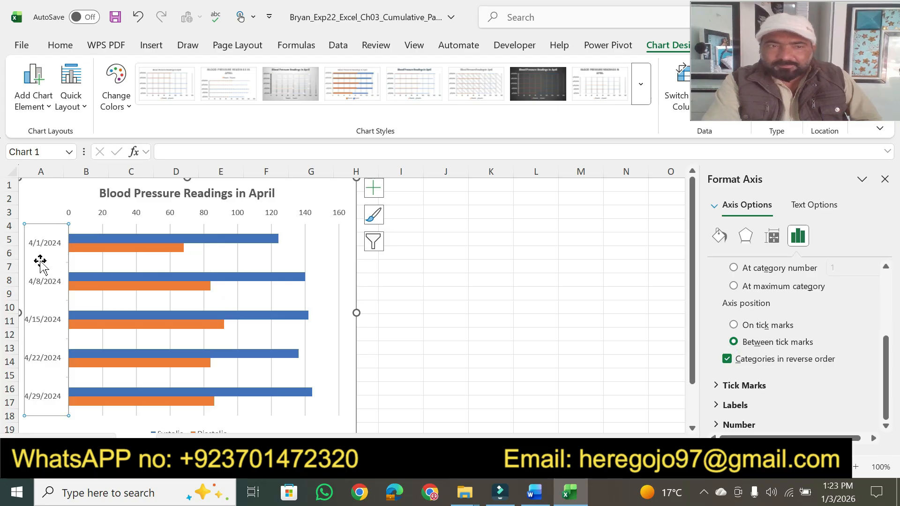
left_click(886, 180)
- Highlight step 7's points in the Word instructions and return to the Excel workbook
left_click(542, 495)
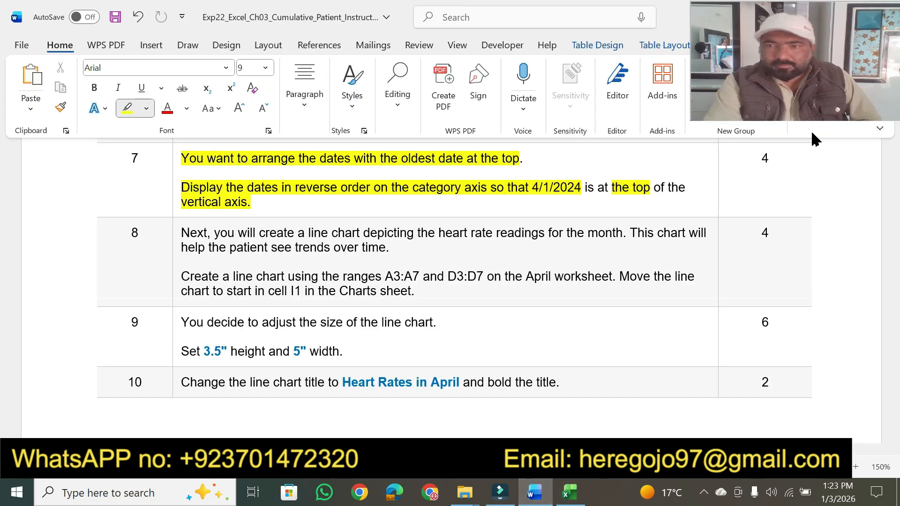
left_click_drag(773, 157, 756, 160)
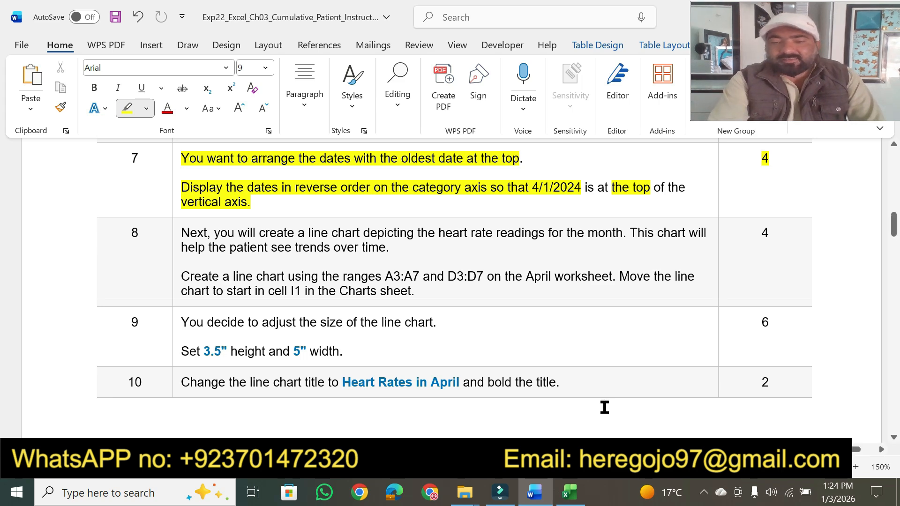
left_click(570, 493)
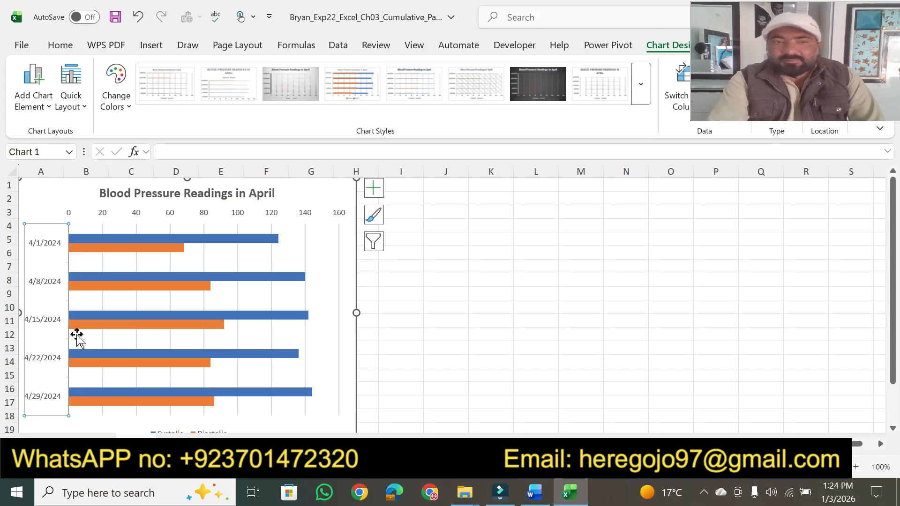
- In the Word instructions, highlight step 8's phrases on creating a heart rate line chart from A3:A7 and D3:D7 on the April worksheet
left_click(540, 502)
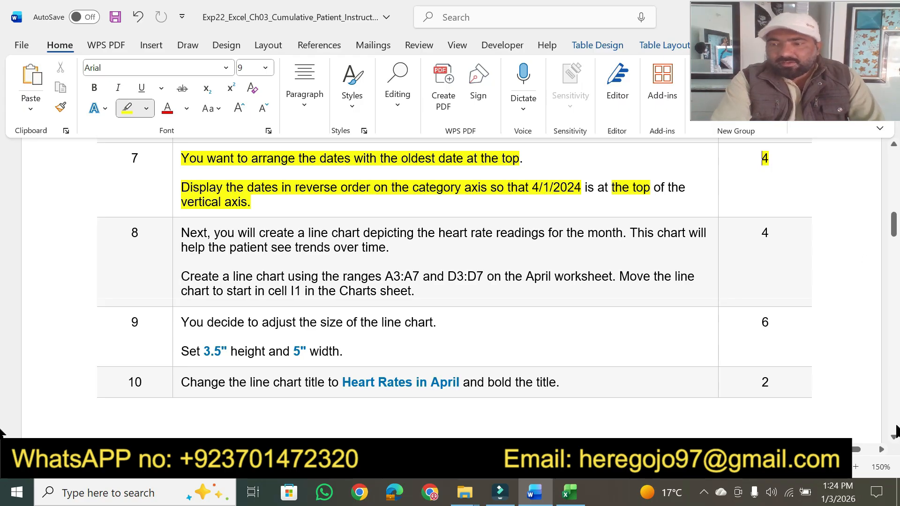
left_click(894, 437)
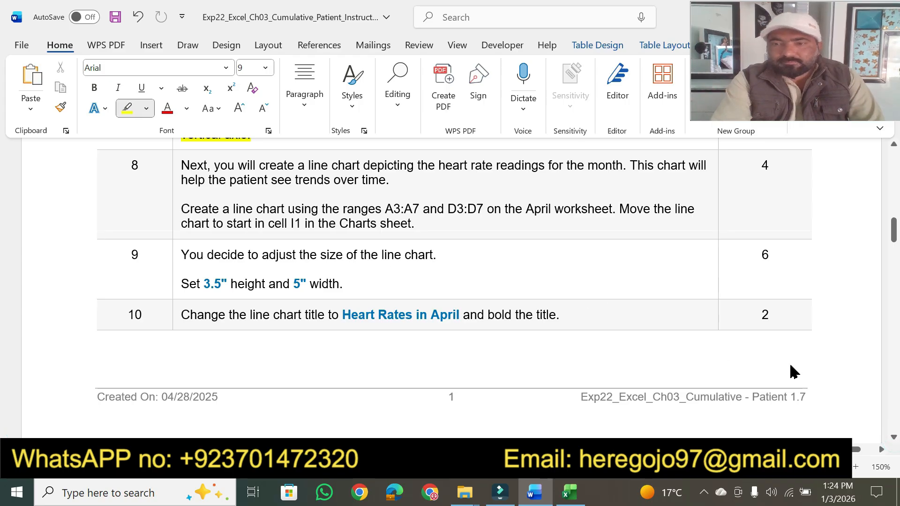
left_click(893, 439)
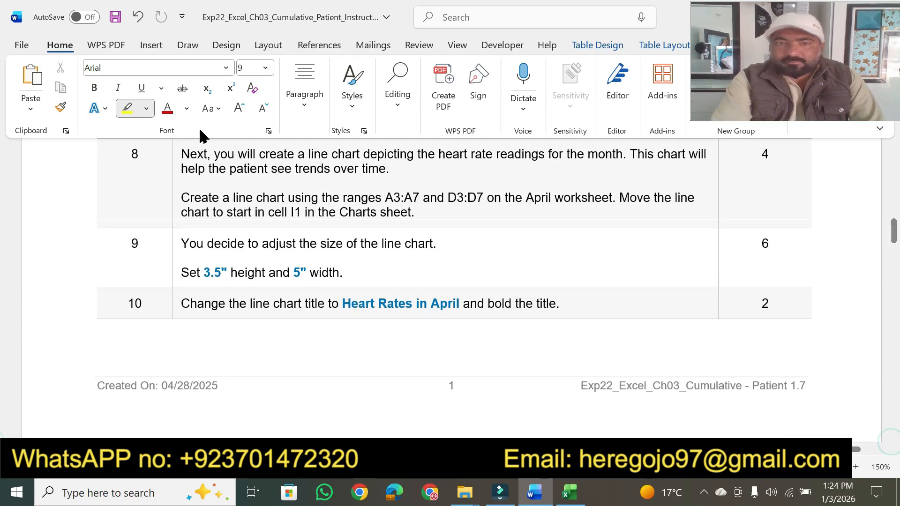
left_click_drag(180, 153, 594, 151)
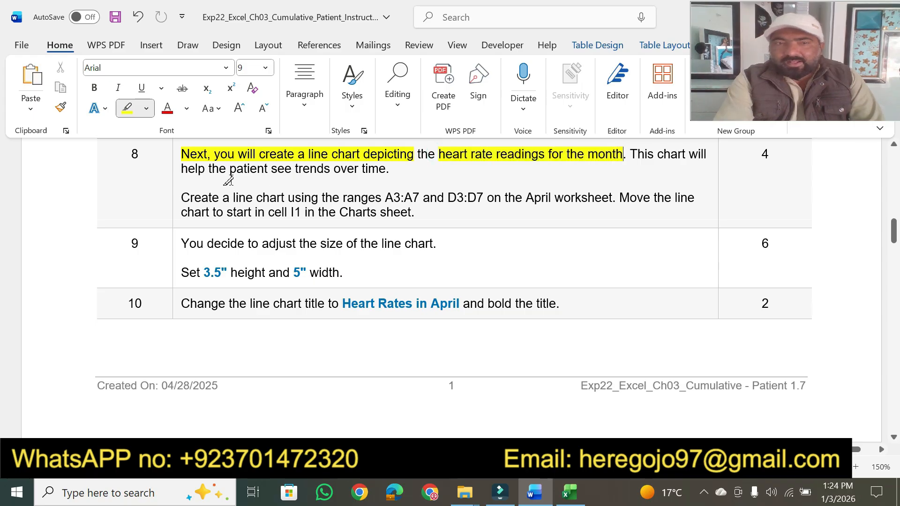
left_click_drag(232, 170, 387, 170)
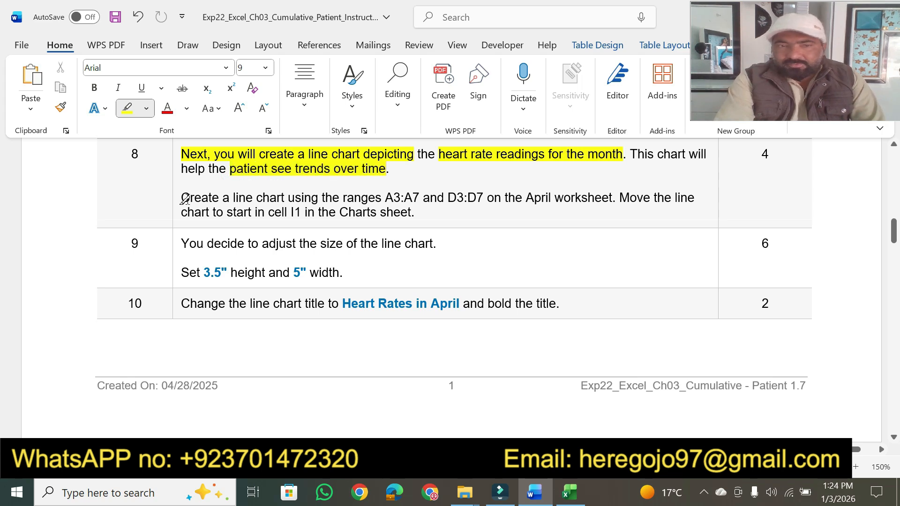
left_click_drag(182, 196, 613, 197)
- Switch to Excel and insert a 2-D line chart from the ranges A3:A7 and D3:D7 on the April worksheet
left_click(570, 492)
left_click(94, 444)
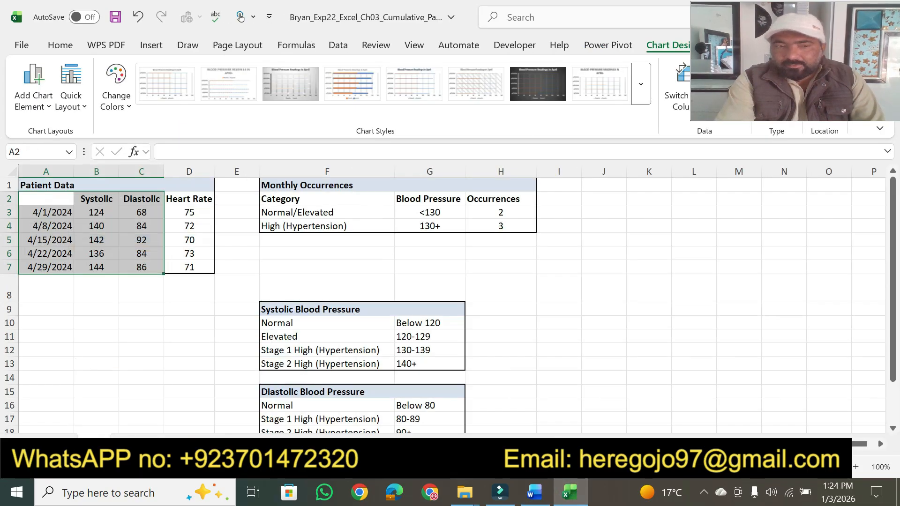
left_click(533, 495)
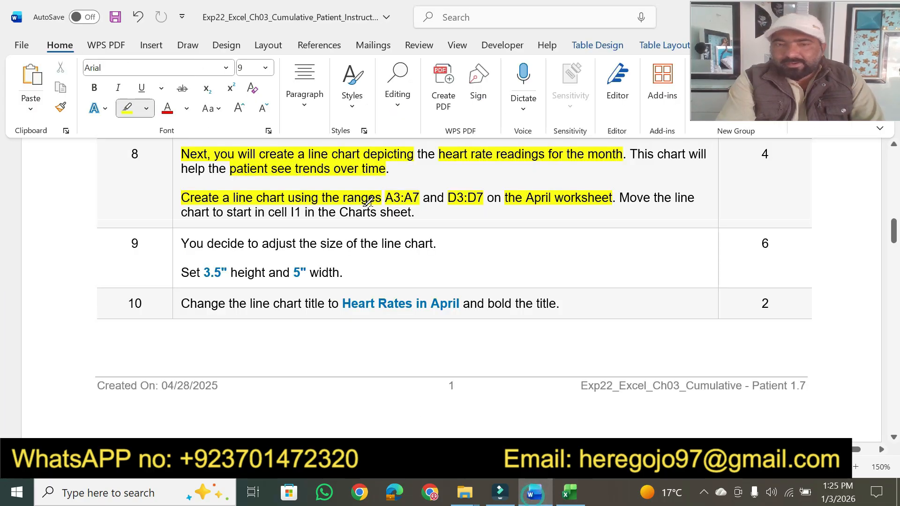
left_click(571, 493)
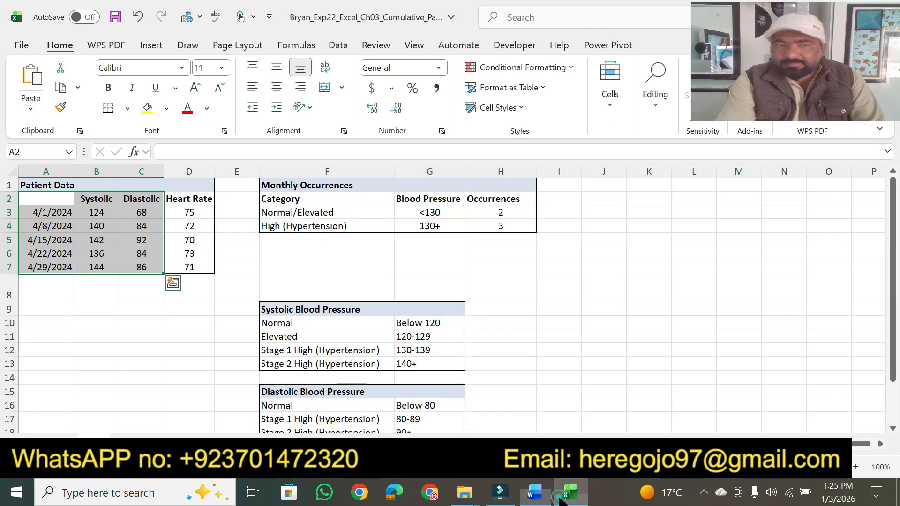
left_click(39, 202)
left_click_drag(37, 212, 46, 266)
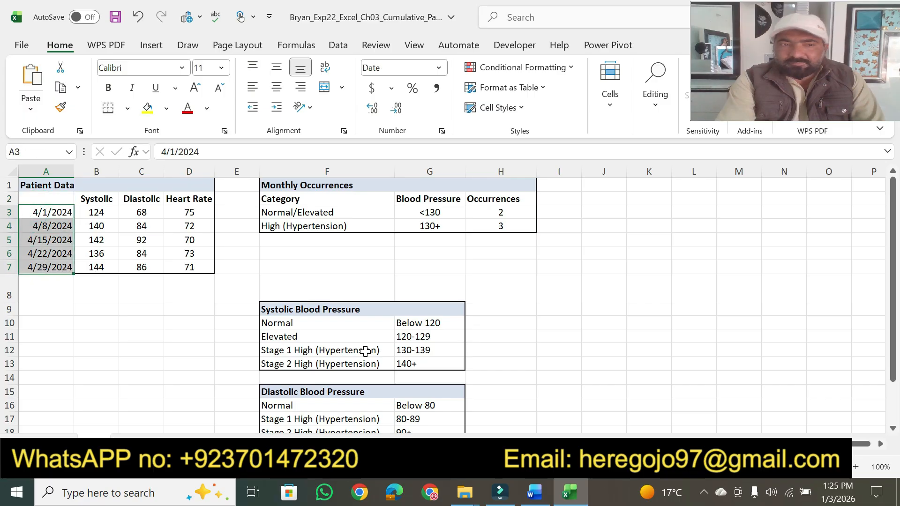
left_click(534, 497)
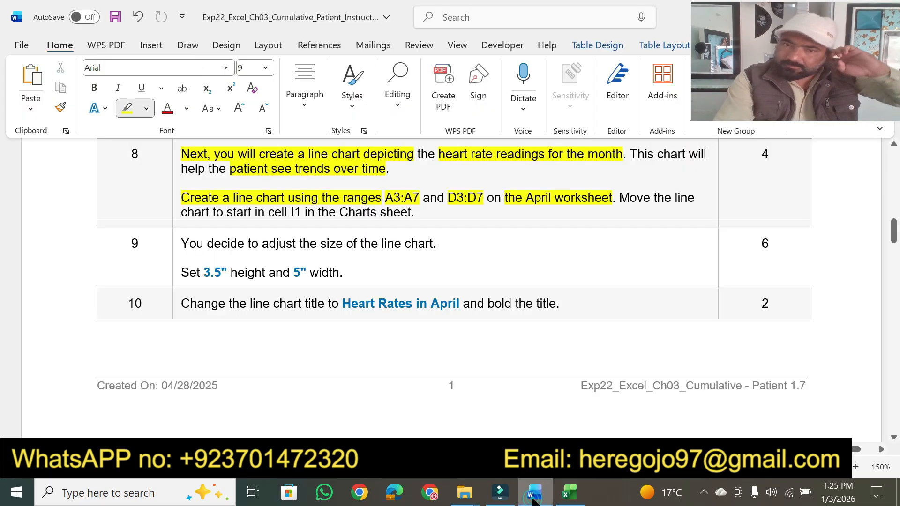
left_click(534, 498)
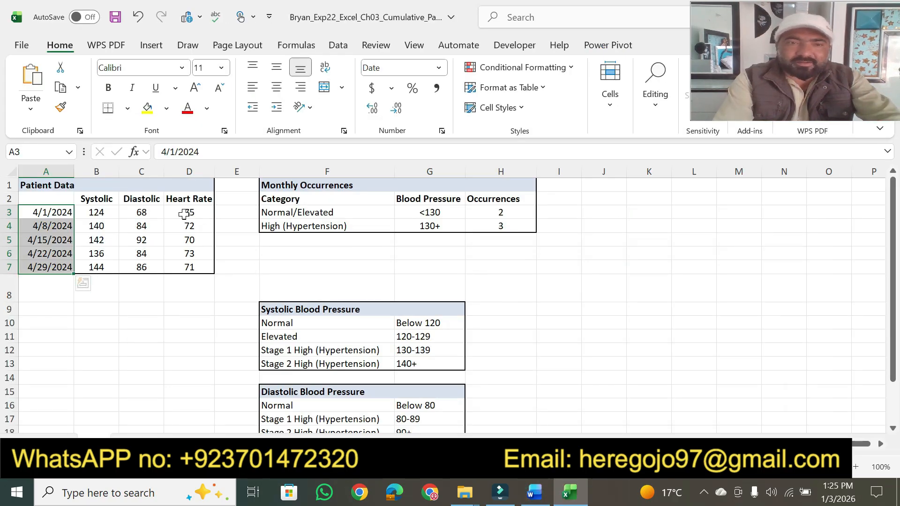
left_click_drag(182, 212, 185, 264)
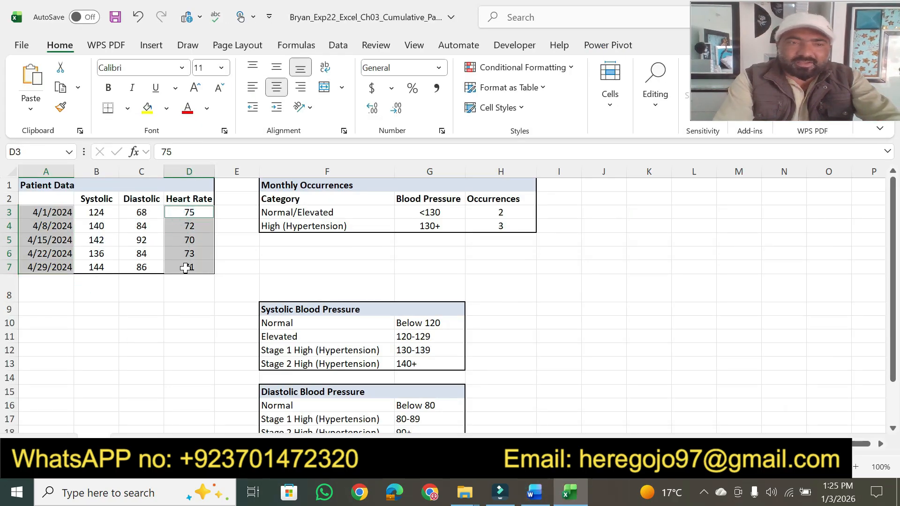
left_click(534, 493)
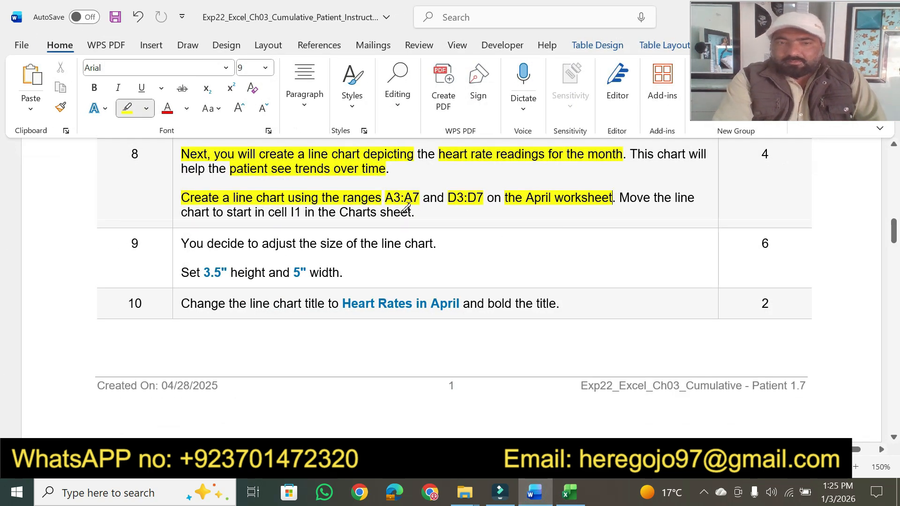
left_click(568, 493)
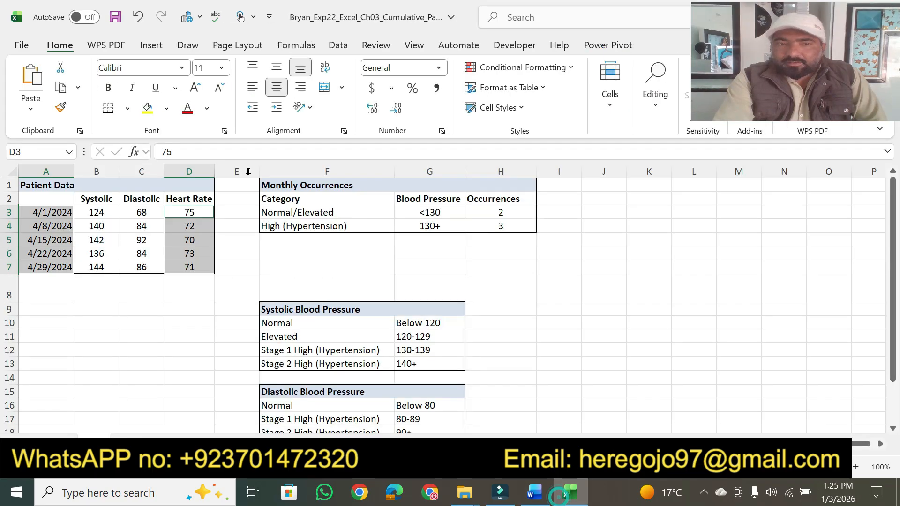
left_click(152, 48)
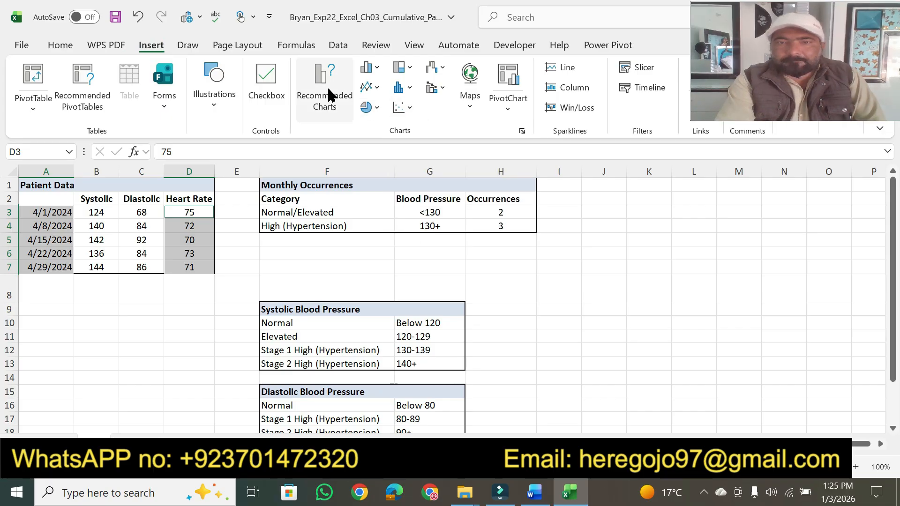
left_click(382, 87)
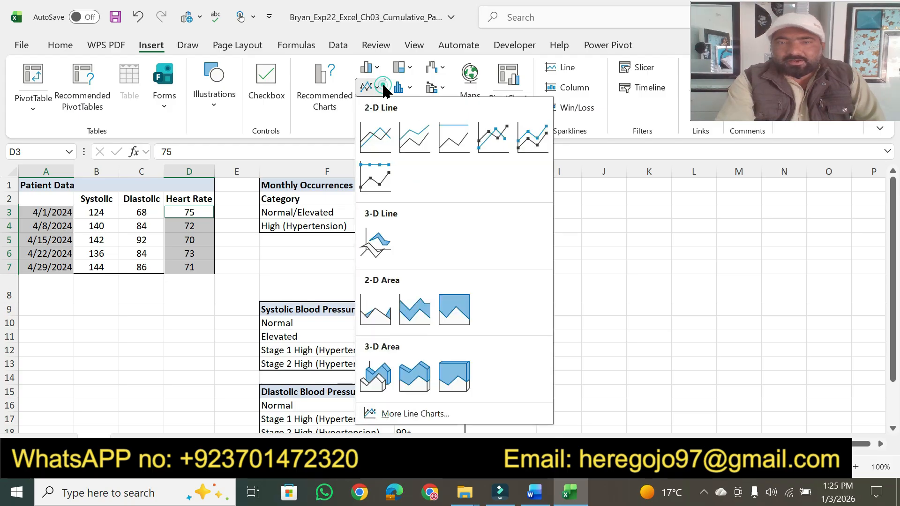
left_click(382, 142)
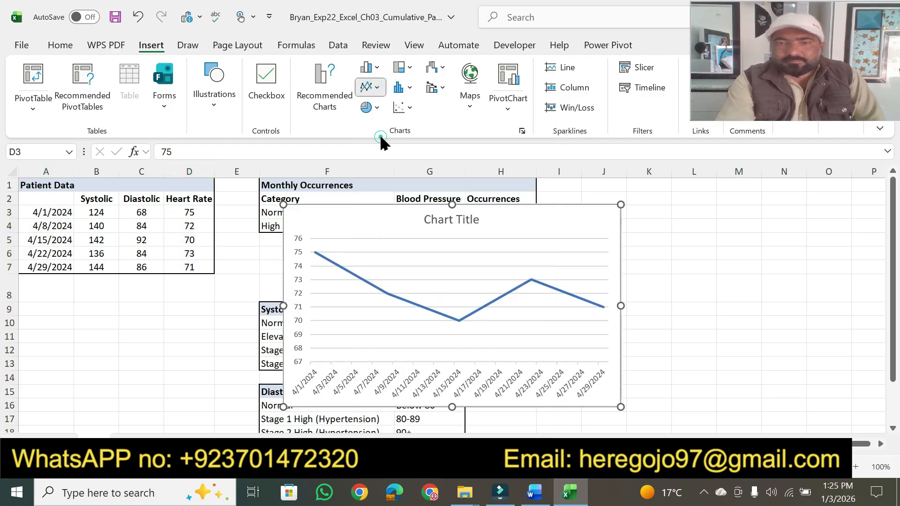
- In the Word instructions, highlight step 8's phrases on moving the line chart to start in cell I1 in the Charts sheet
left_click(538, 500)
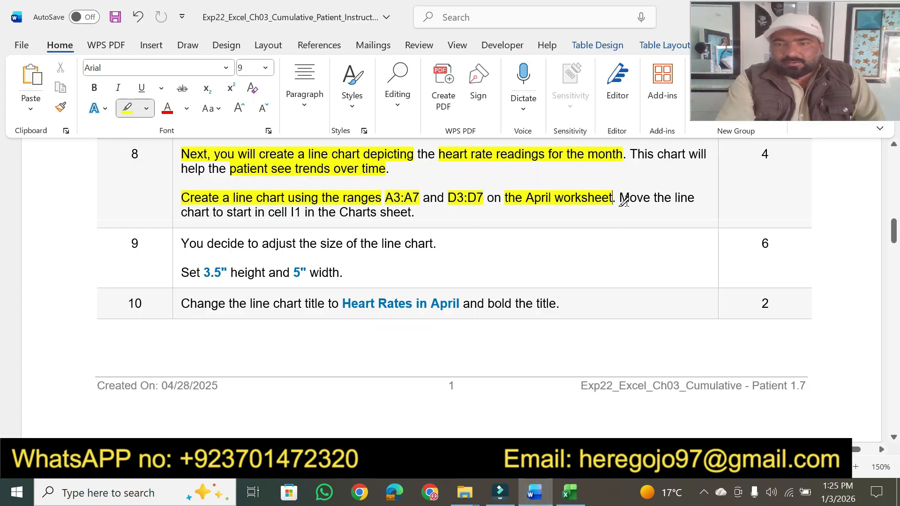
left_click_drag(620, 199, 695, 197)
left_click_drag(237, 209, 295, 207)
left_click_drag(328, 213, 413, 214)
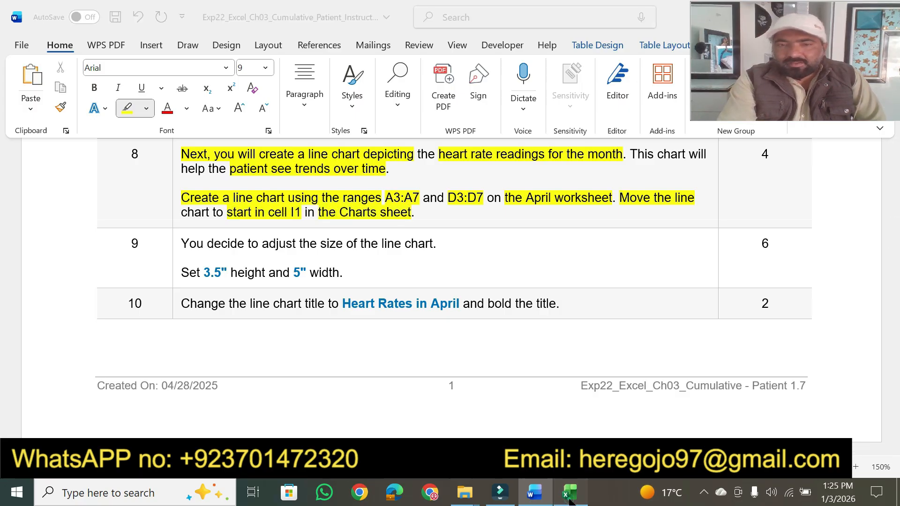
- Switch to Excel, move the line chart to the Charts sheet and position it to start in cell I1
left_click(570, 493)
left_click_drag(791, 55, 804, 271)
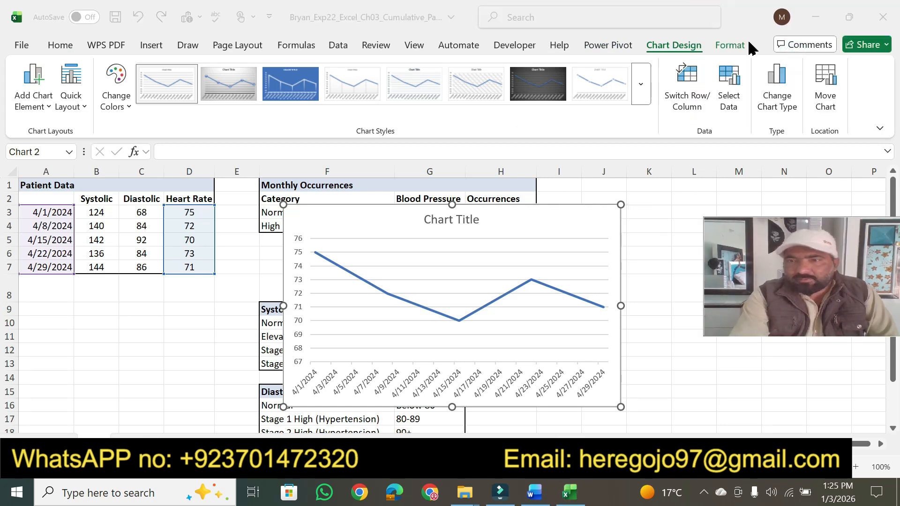
left_click(825, 85)
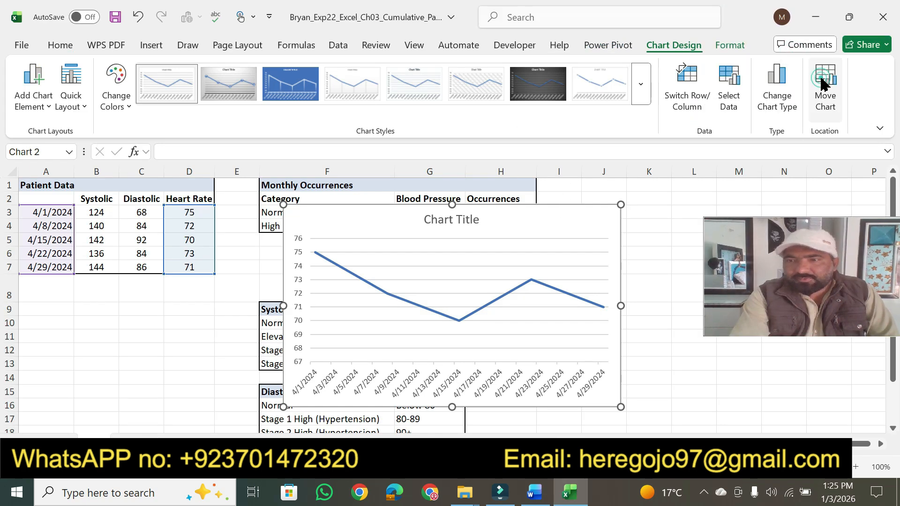
left_click(825, 84)
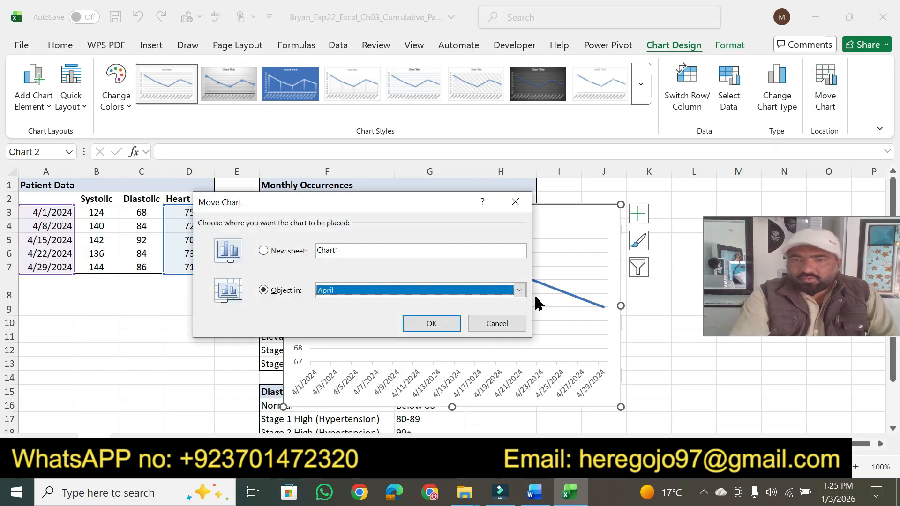
left_click(520, 290)
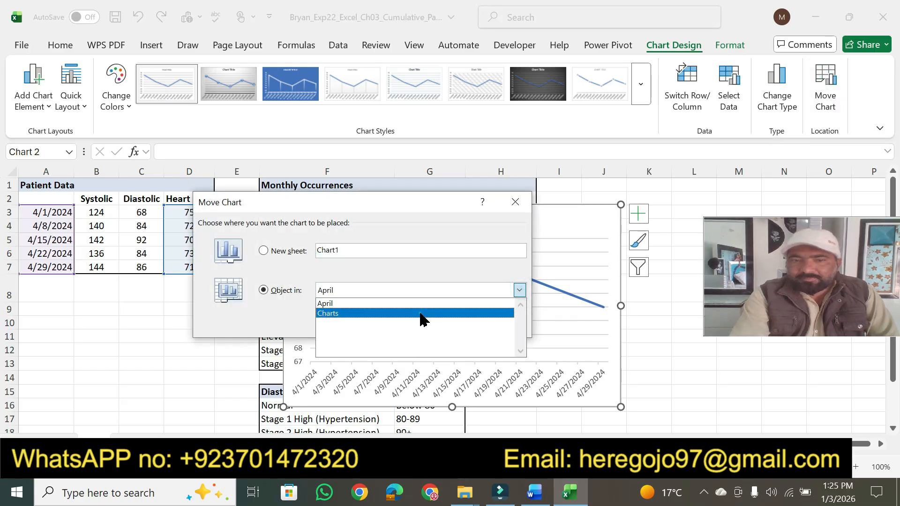
left_click(420, 313)
left_click(442, 325)
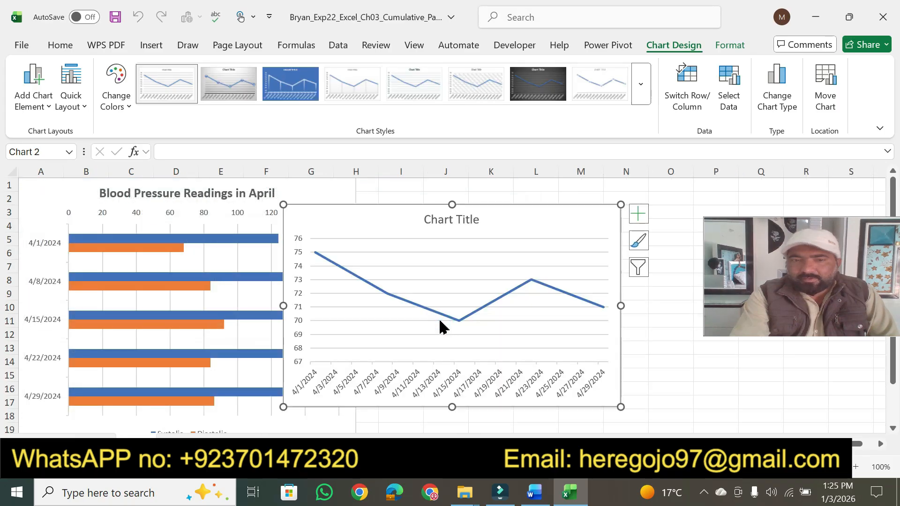
left_click_drag(364, 223, 463, 200)
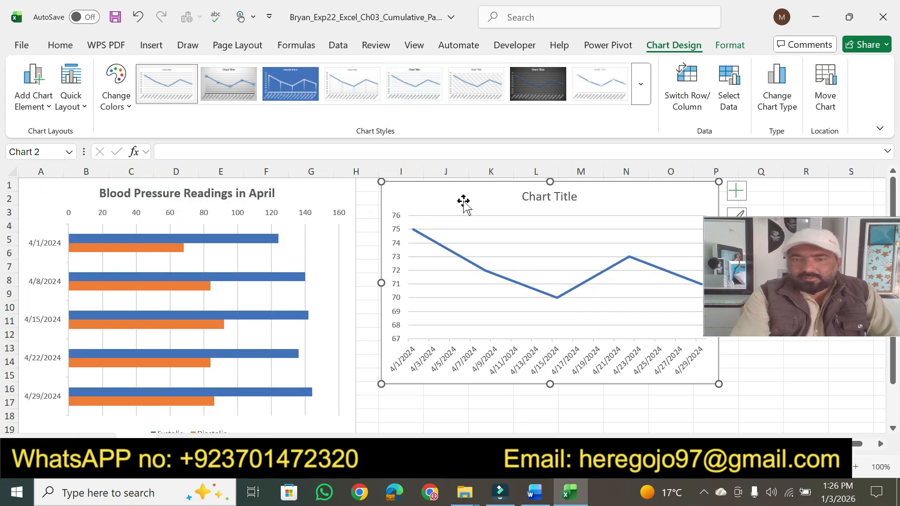
left_click_drag(803, 301, 785, 87)
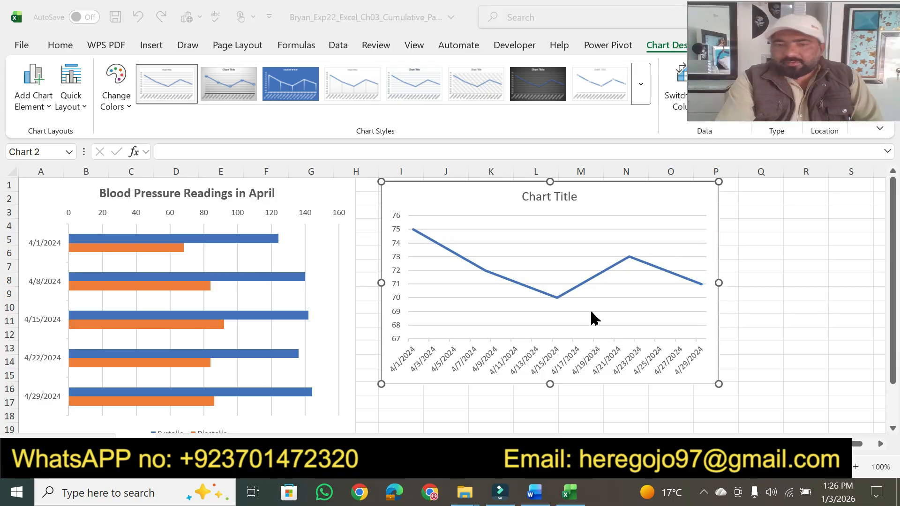
left_click(539, 486)
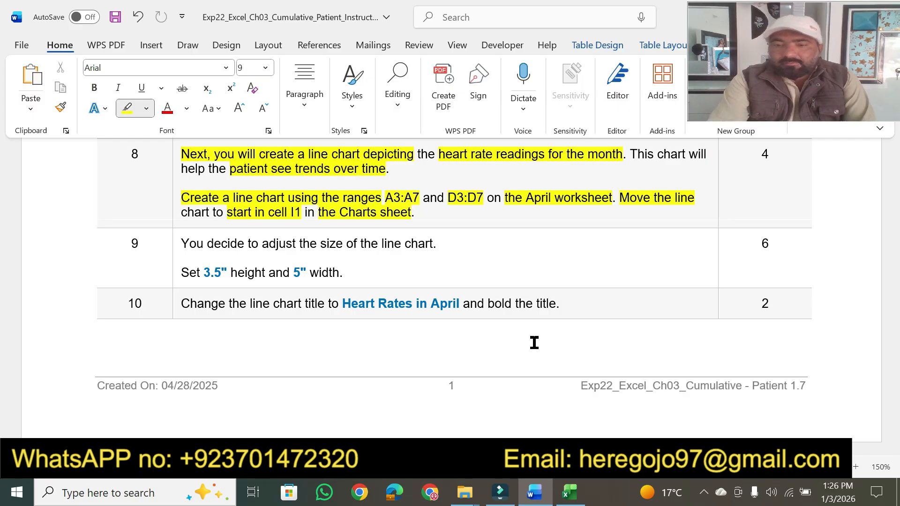
left_click(570, 492)
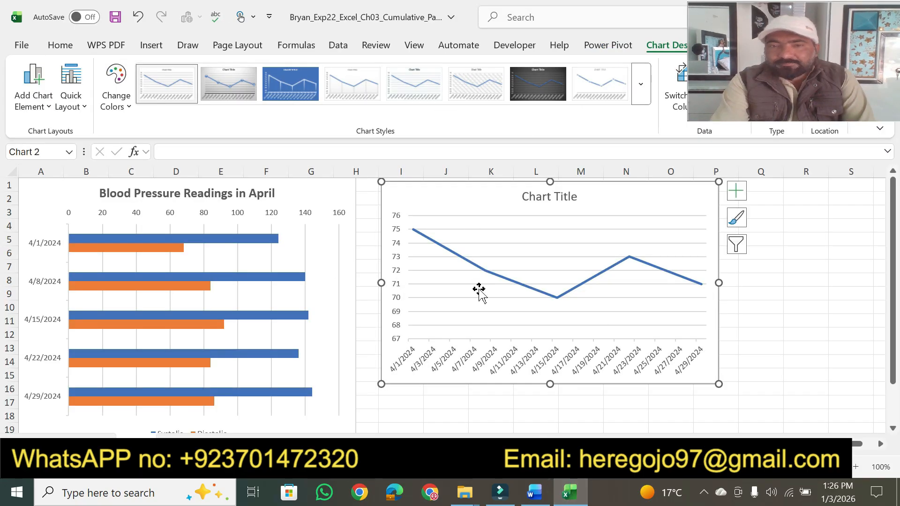
- In the Word instructions, highlight step 8's points and step 9's phrases on sizing the line chart to 3.5" height and 5" width
left_click(533, 492)
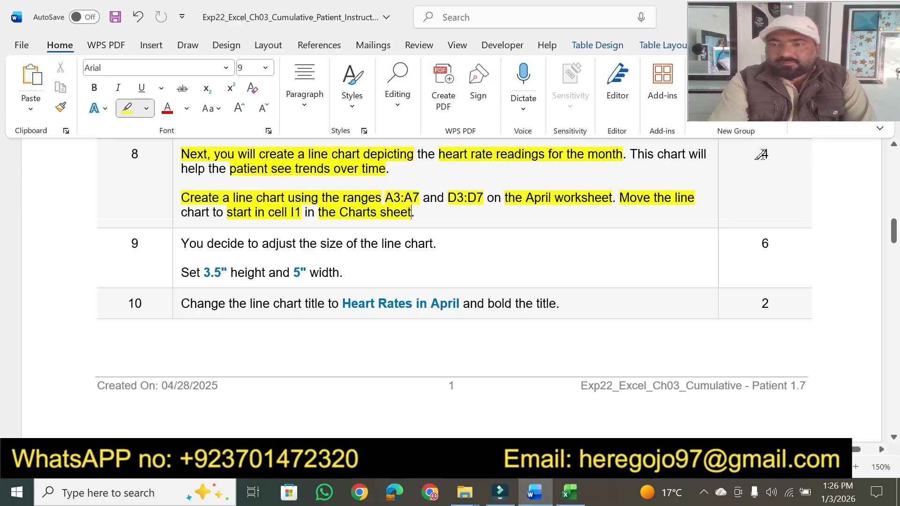
left_click_drag(761, 154, 773, 155)
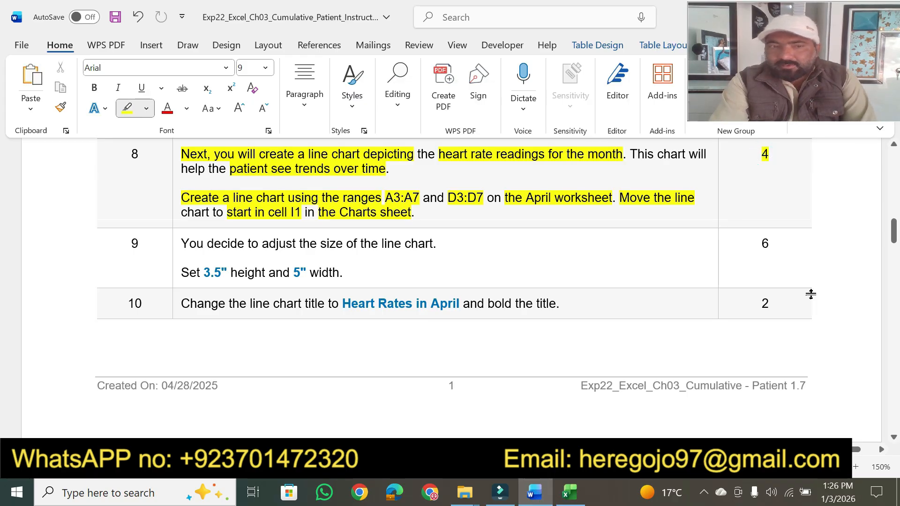
left_click(893, 437)
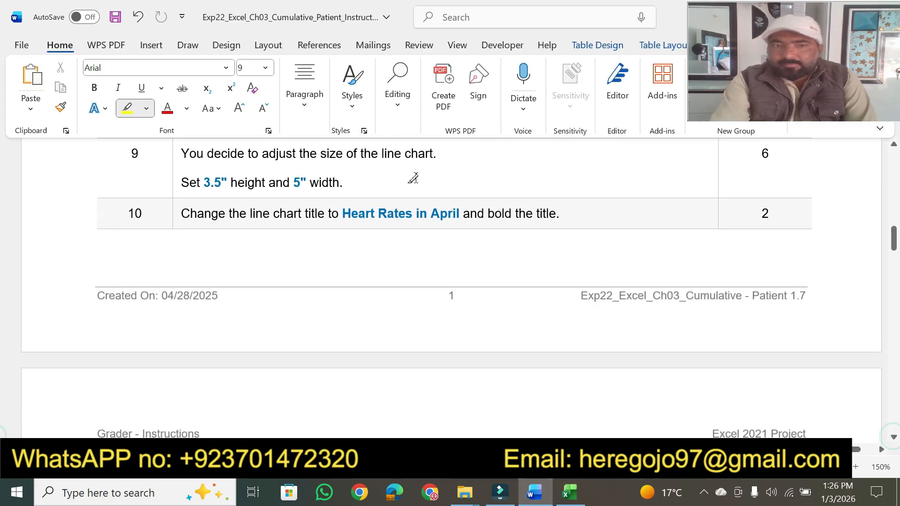
left_click_drag(185, 153, 417, 150)
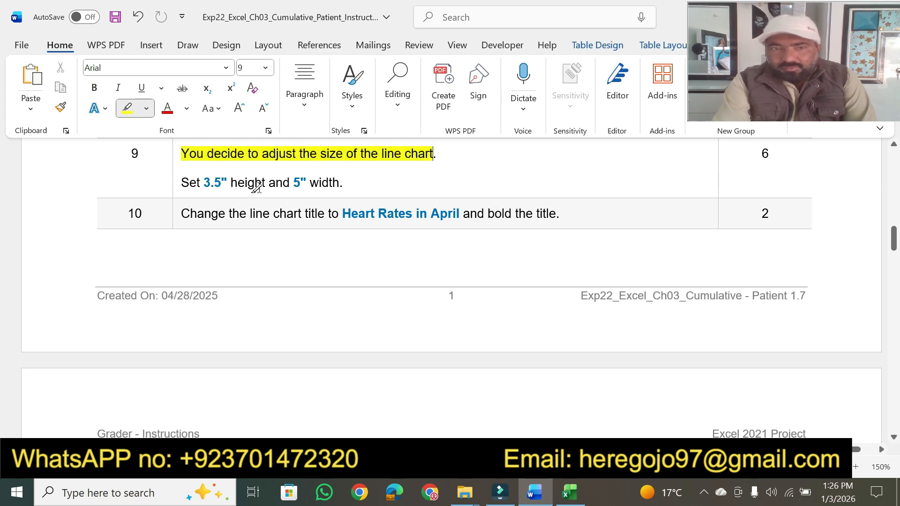
left_click_drag(185, 183, 345, 182)
- Switch to Excel and set the line chart's height on the Charts sheet to 3.5", checking the size against the Word instructions
left_click(585, 494)
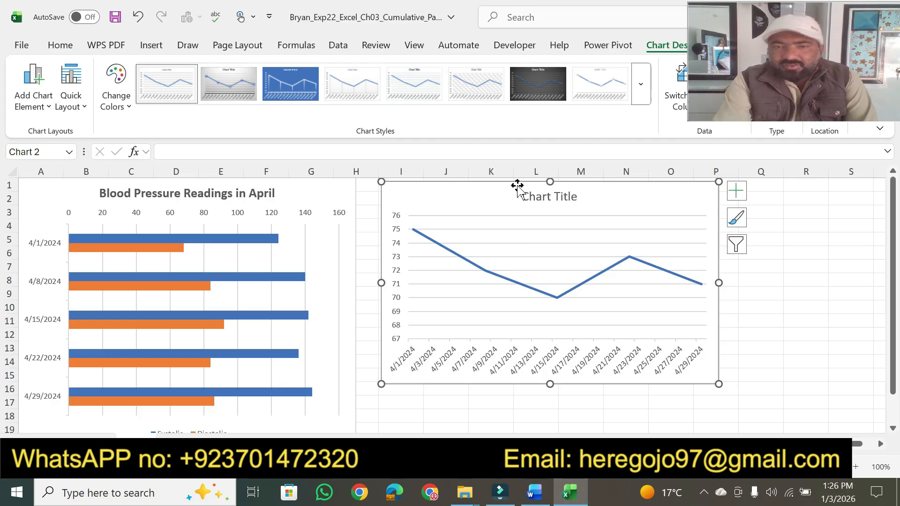
left_click_drag(814, 50, 835, 322)
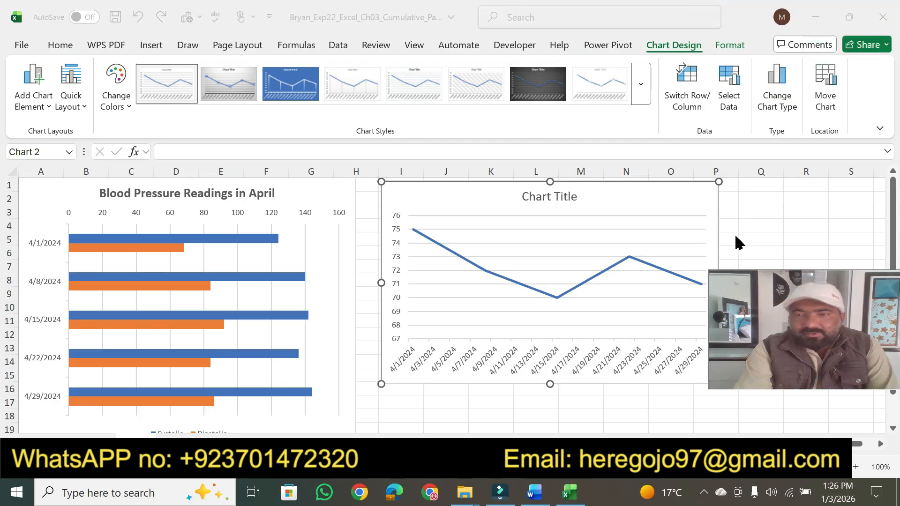
left_click(740, 45)
left_click(740, 46)
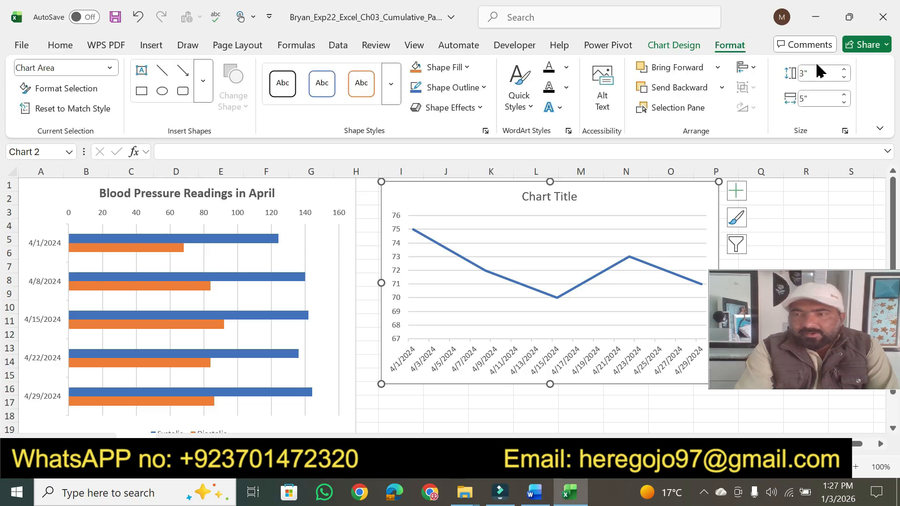
left_click(534, 493)
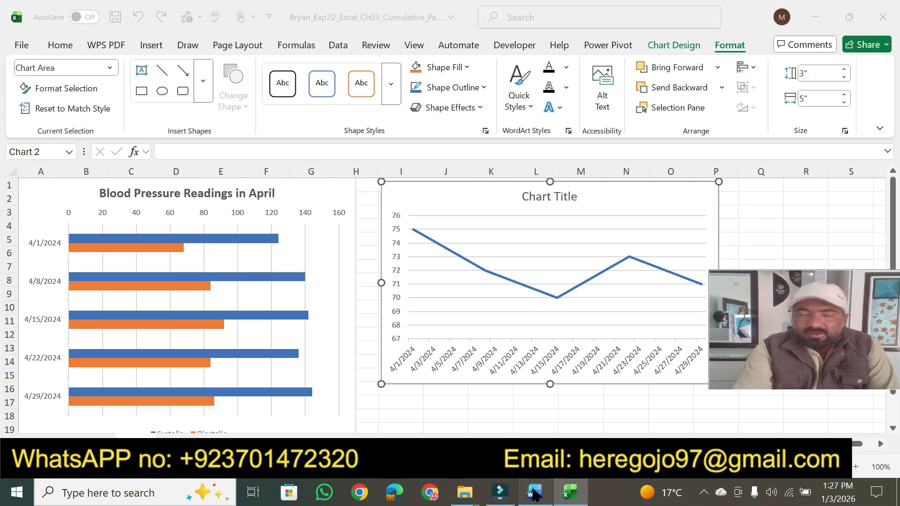
left_click(570, 492)
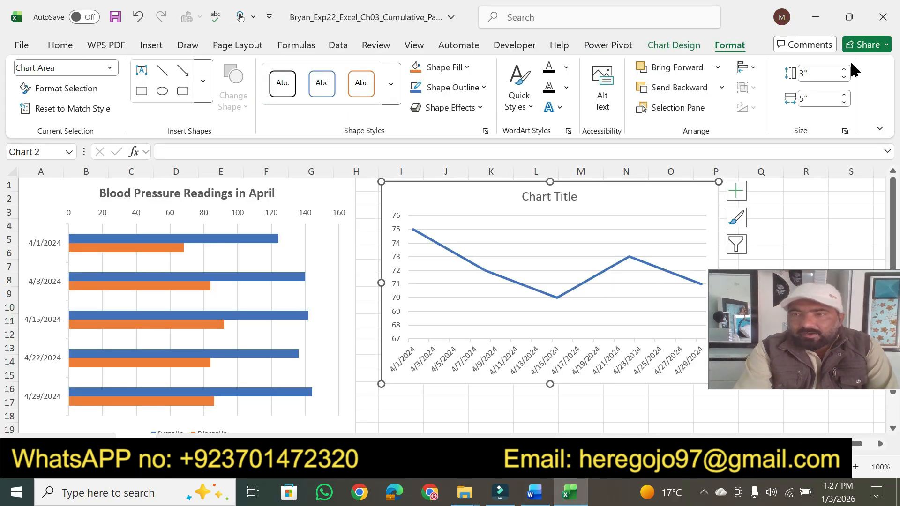
left_click(844, 69)
left_click(844, 69)
left_click(844, 69)
left_click(844, 69)
left_click(844, 70)
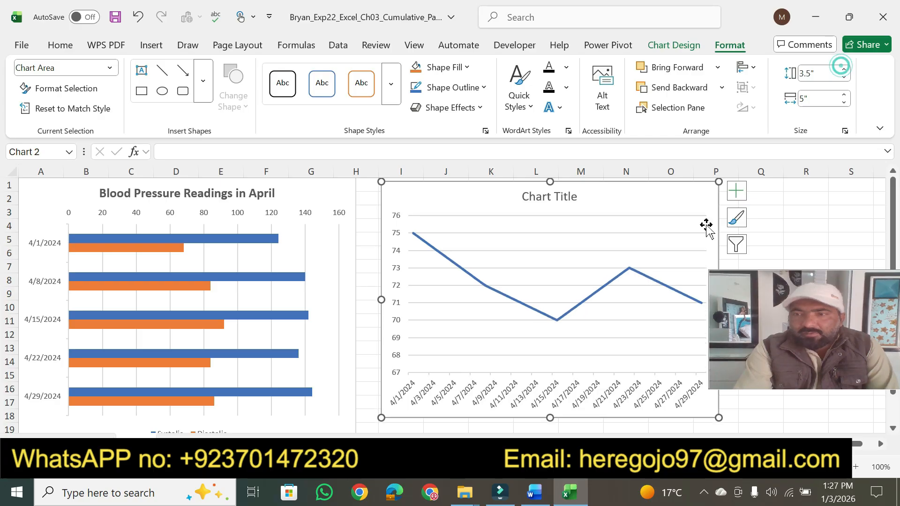
left_click(534, 492)
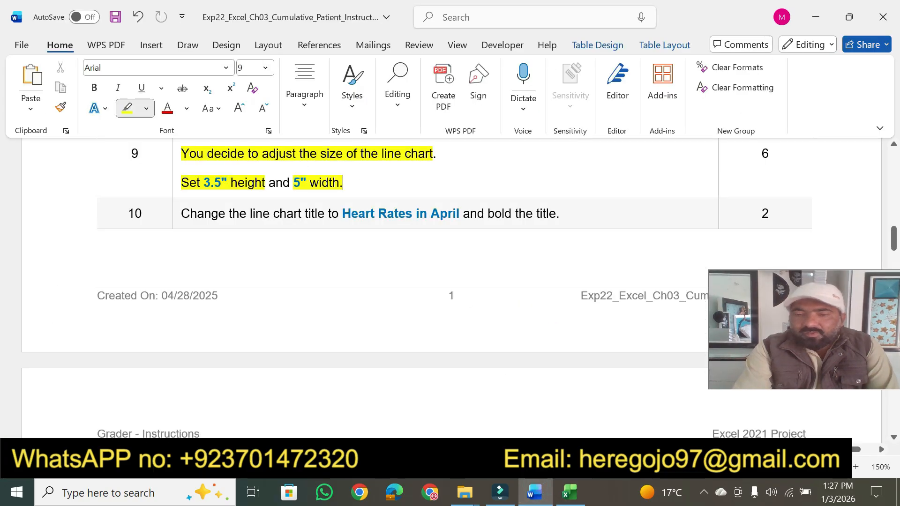
left_click(569, 492)
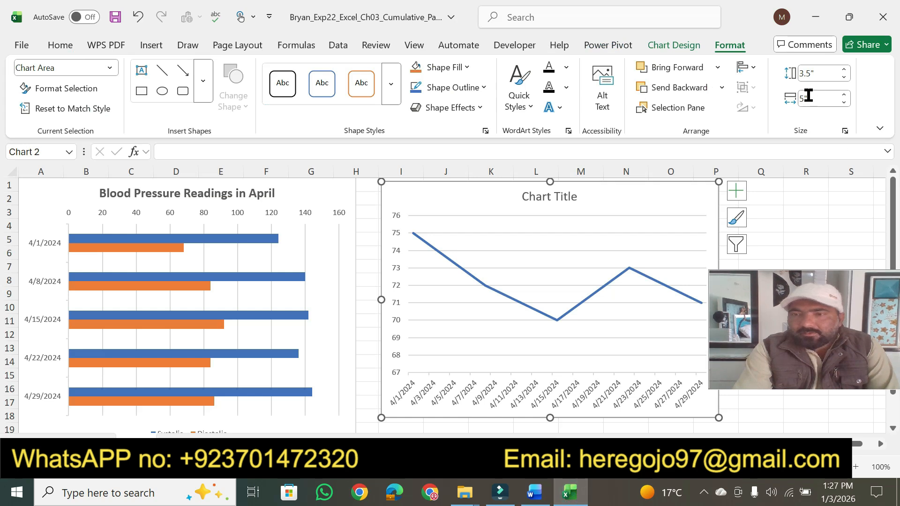
- Switch to the Word instructions and highlight step 9's points value
left_click(537, 490)
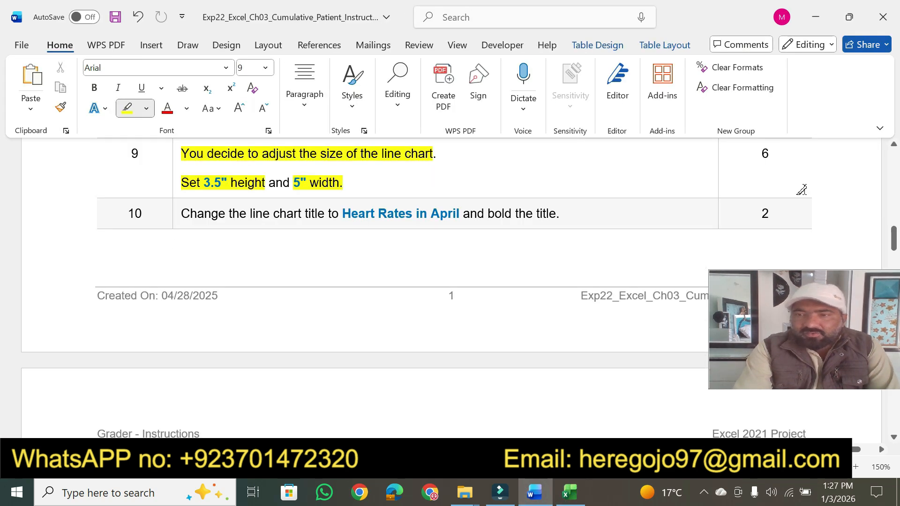
left_click_drag(759, 154, 767, 154)
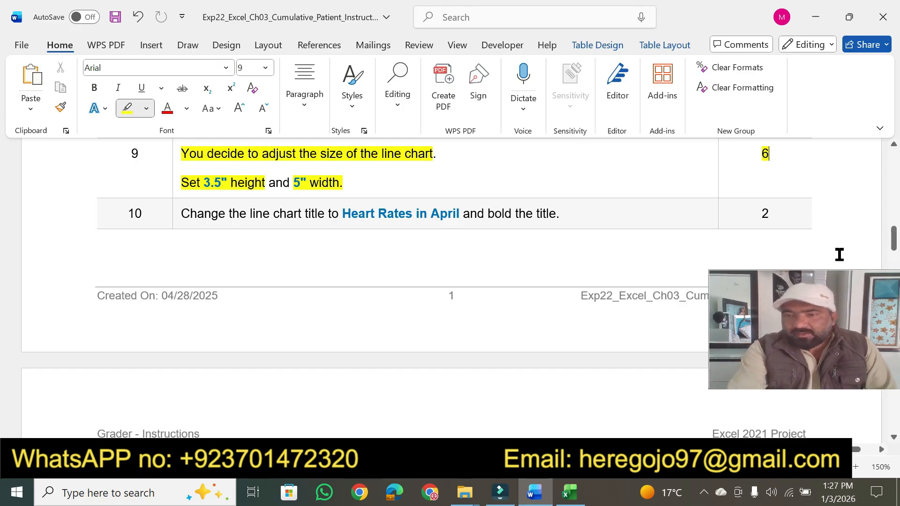
left_click(844, 307)
left_click_drag(844, 307, 821, 38)
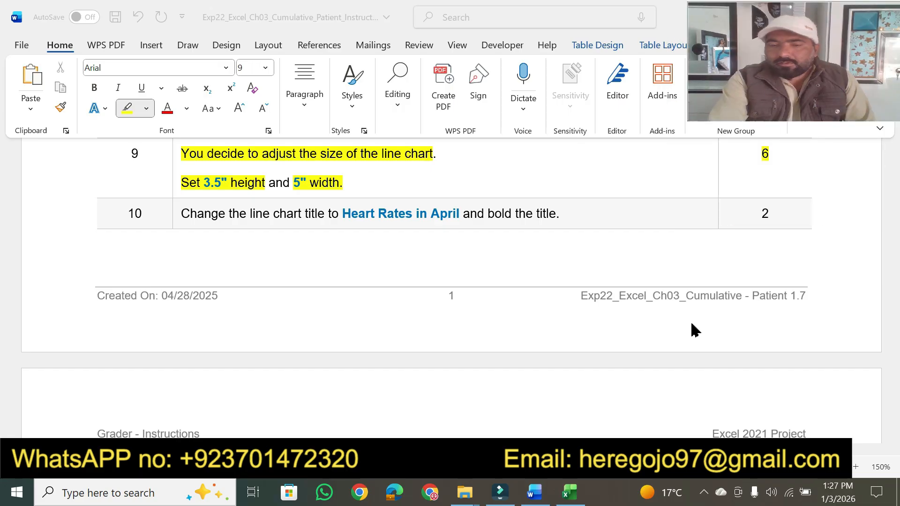
- In the Word instructions, highlight step 10's phrases on changing the line chart title to Heart Rates in April and bolding it, plus its points
left_click(570, 493)
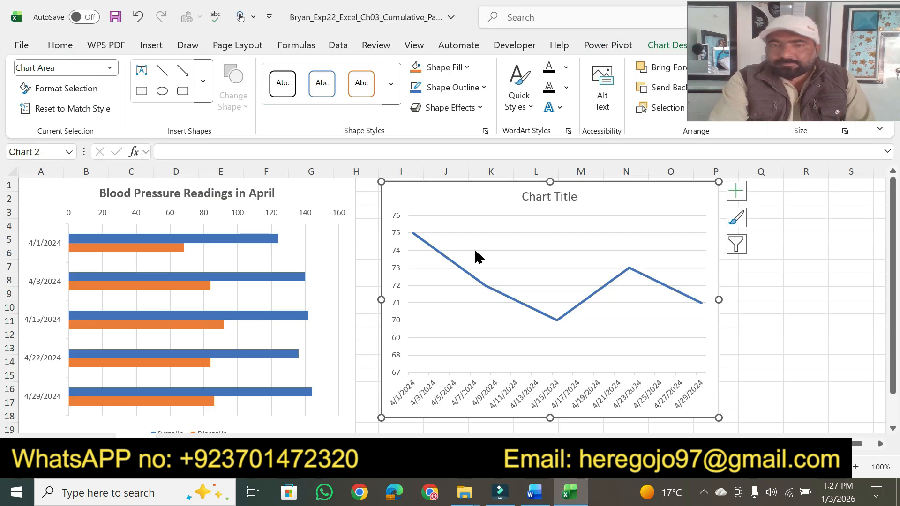
left_click(534, 500)
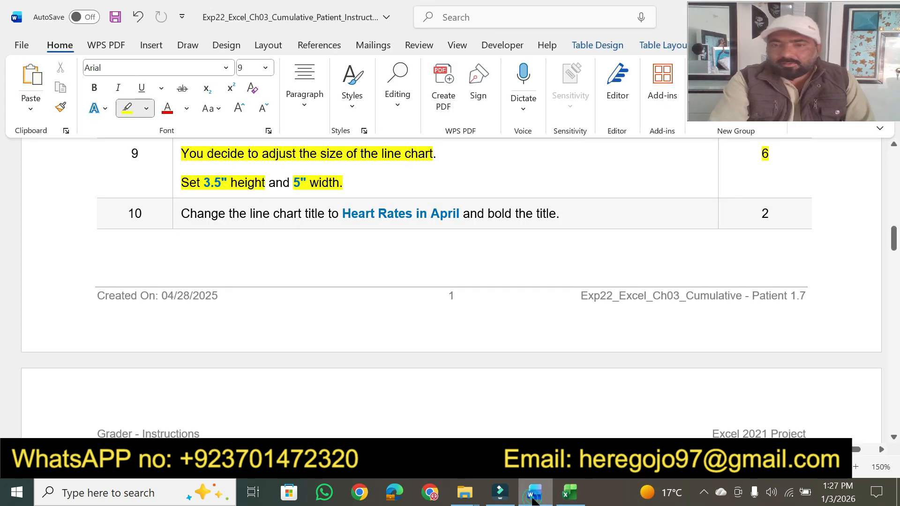
left_click(893, 437)
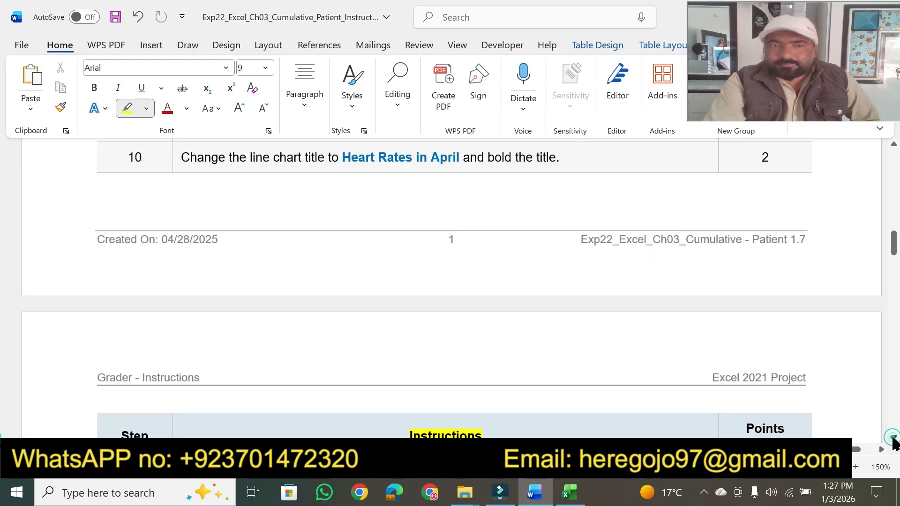
left_click_drag(185, 158, 556, 157)
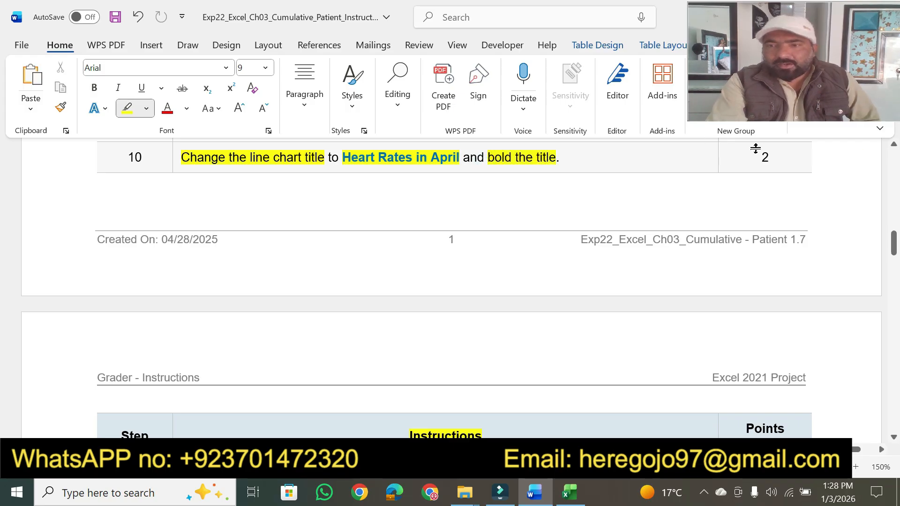
left_click_drag(757, 156, 770, 157)
- Review the project description and the highlighted steps 1 to 10 in the Word instructions
left_click_drag(895, 270, 895, 175)
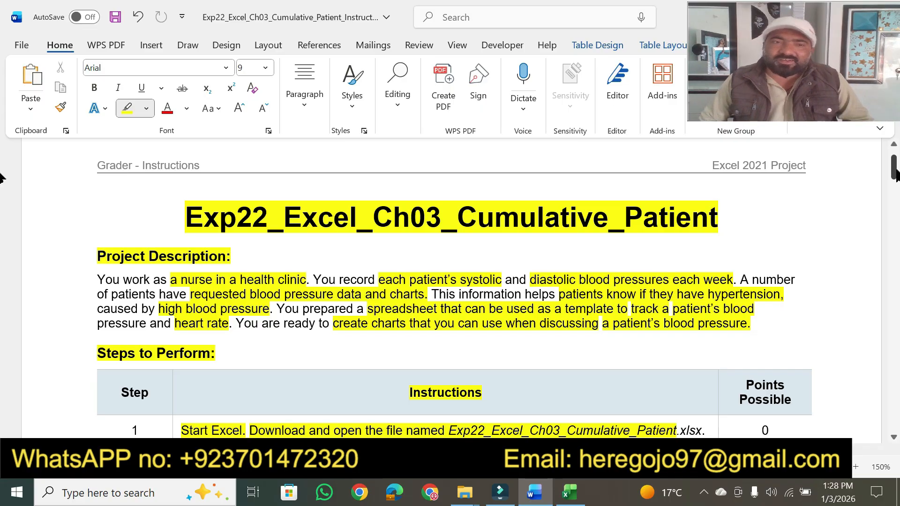
left_click_drag(895, 174, 896, 203)
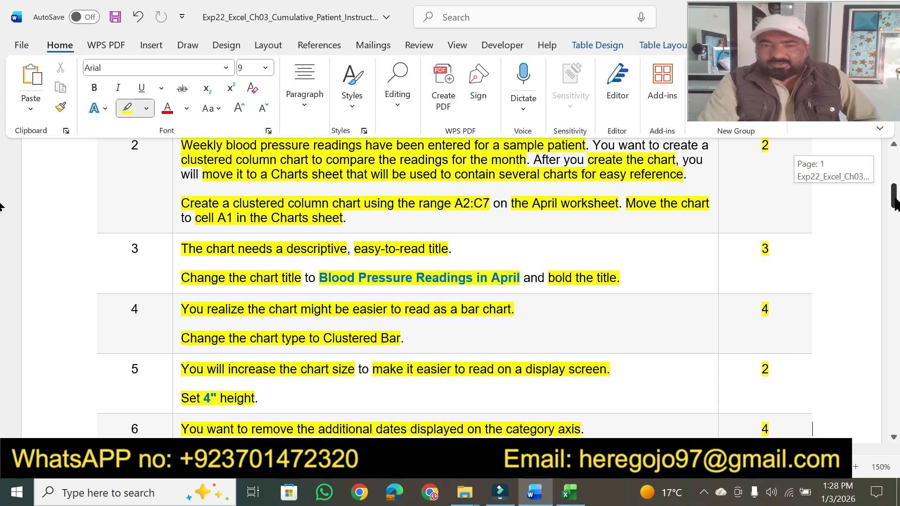
scroll(1, 206, "down", 3)
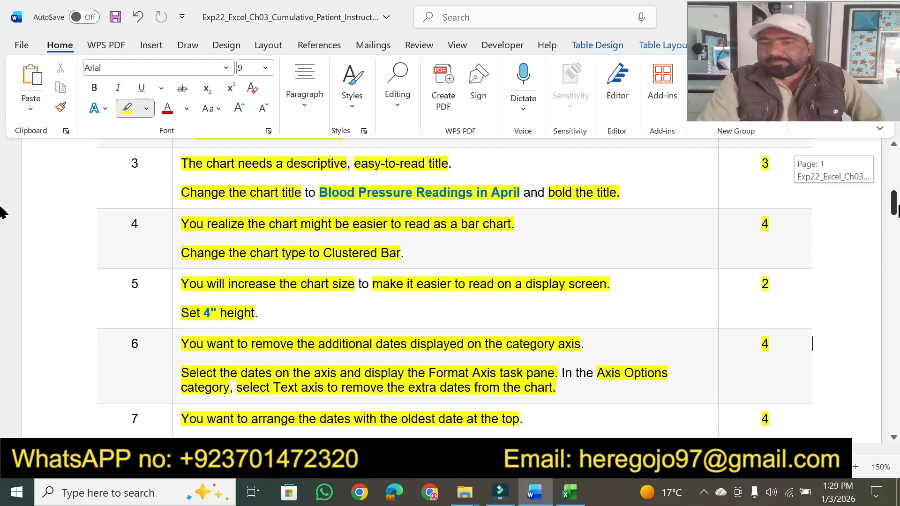
scroll(2, 215, "down", 1)
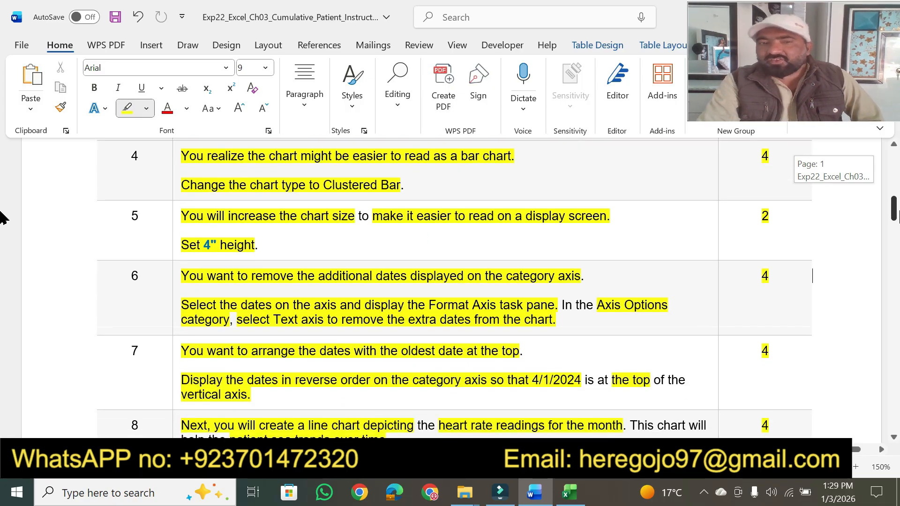
scroll(2, 219, "down", 2)
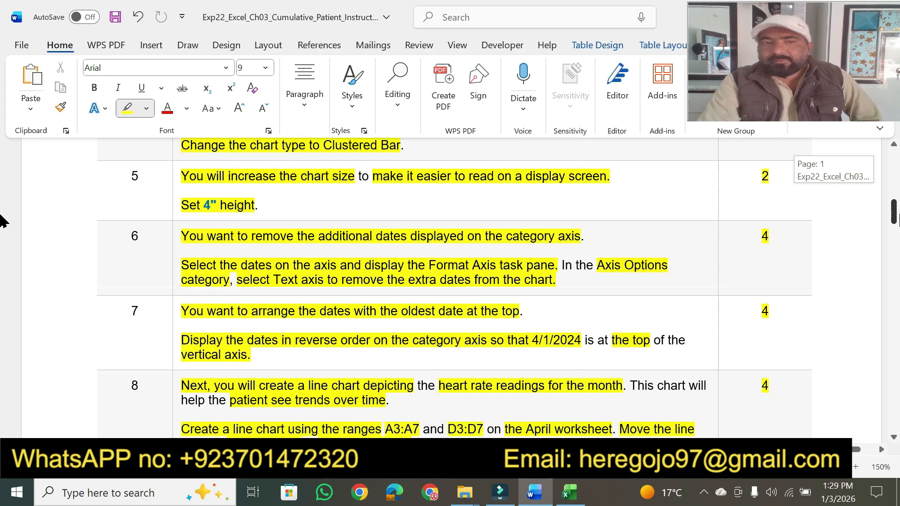
scroll(2, 225, "up", 1)
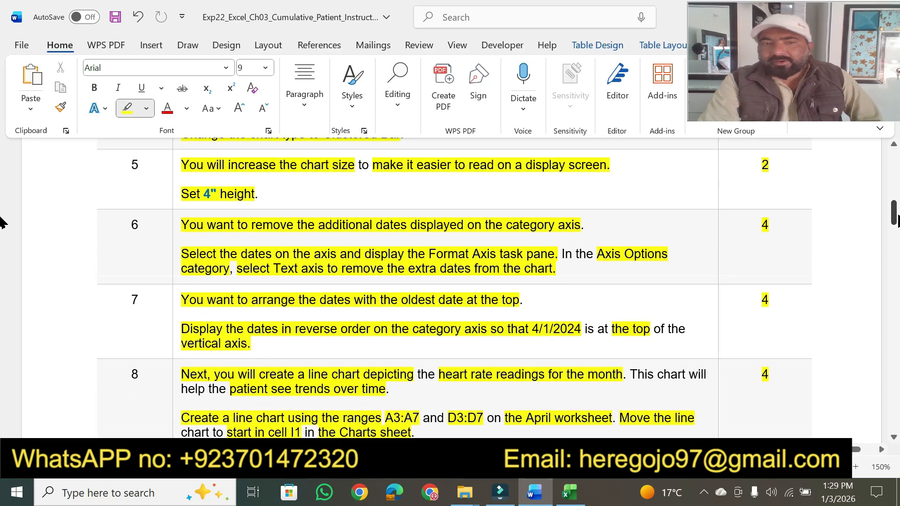
left_click_drag(894, 216, 894, 220)
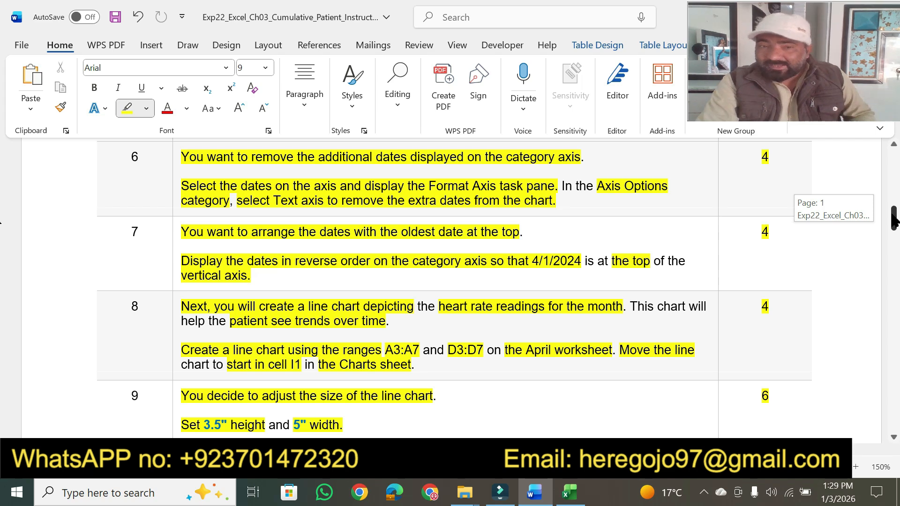
left_click_drag(894, 219, 894, 231)
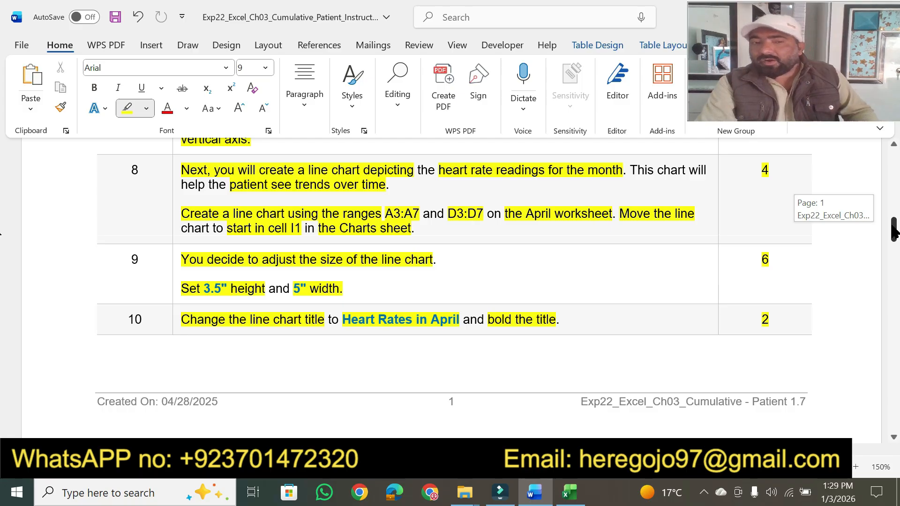
left_click_drag(893, 229, 894, 170)
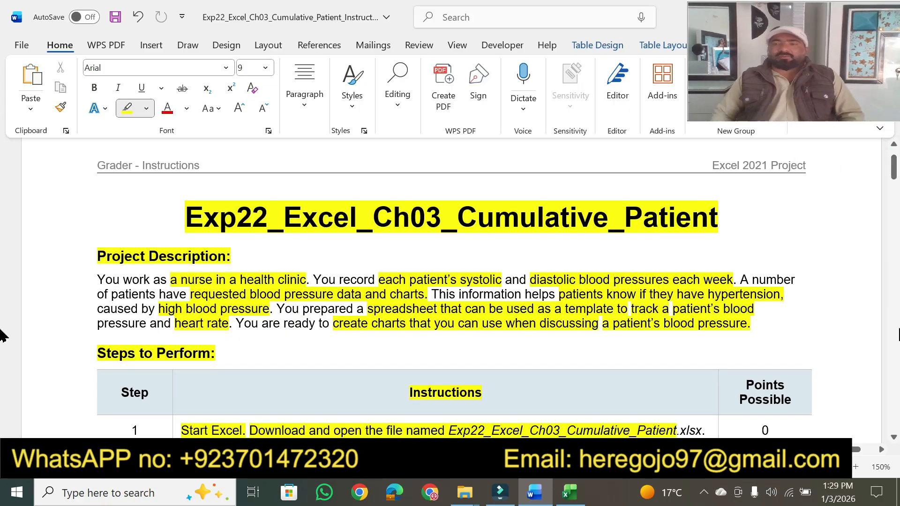